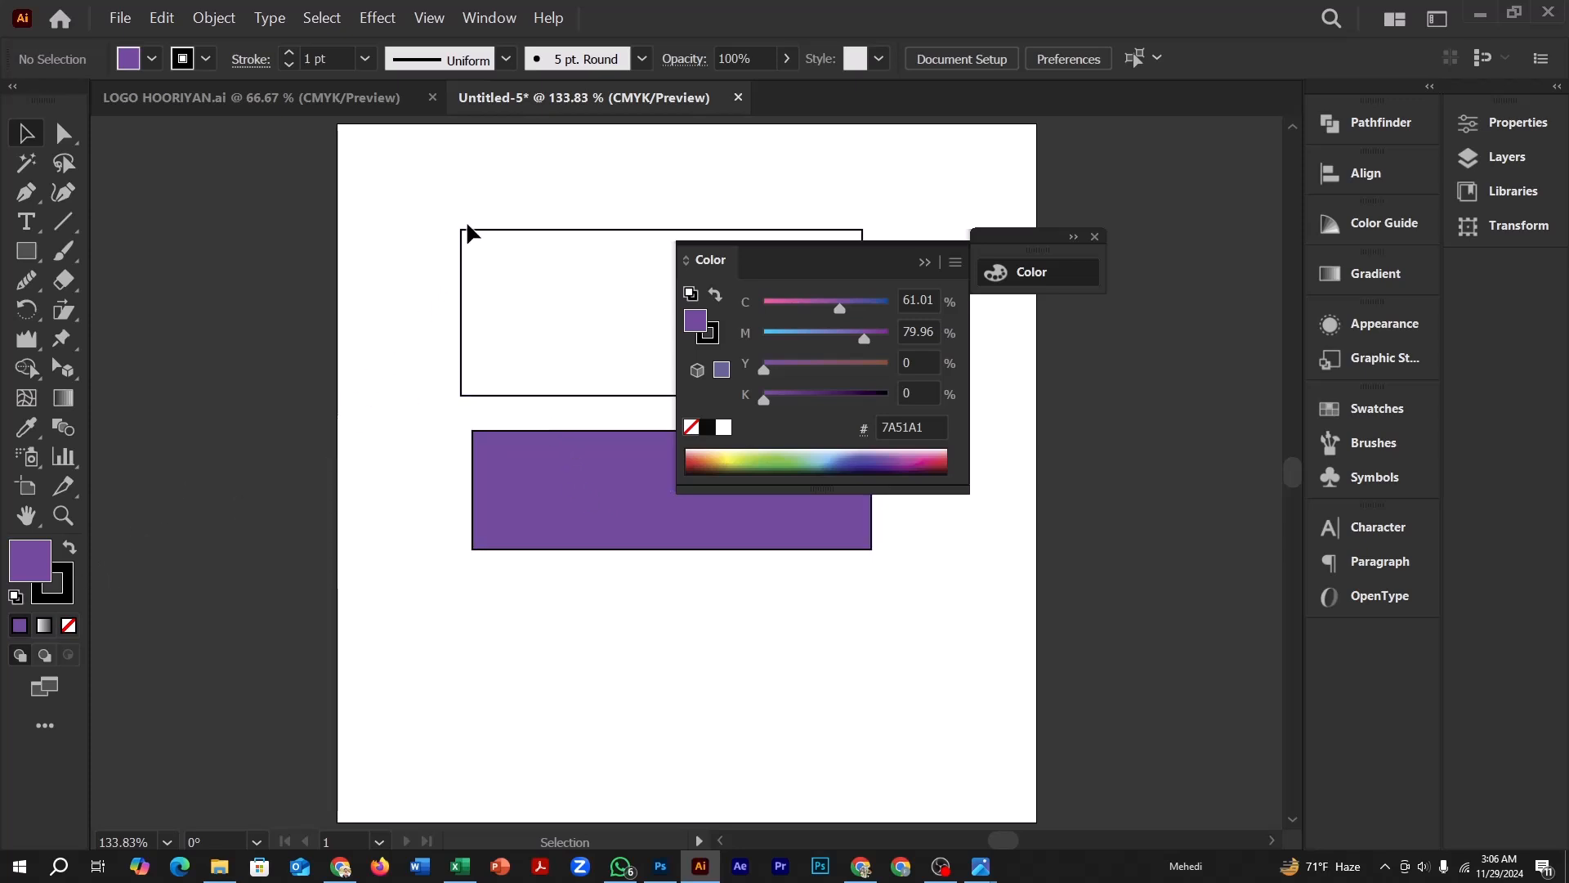
Move the white rectangle to the upper part of the artboard and fill it with magenta FF00AA
{"action": "left_click_drag", "start_coordinate": [470, 231], "coordinate": [462, 157]}
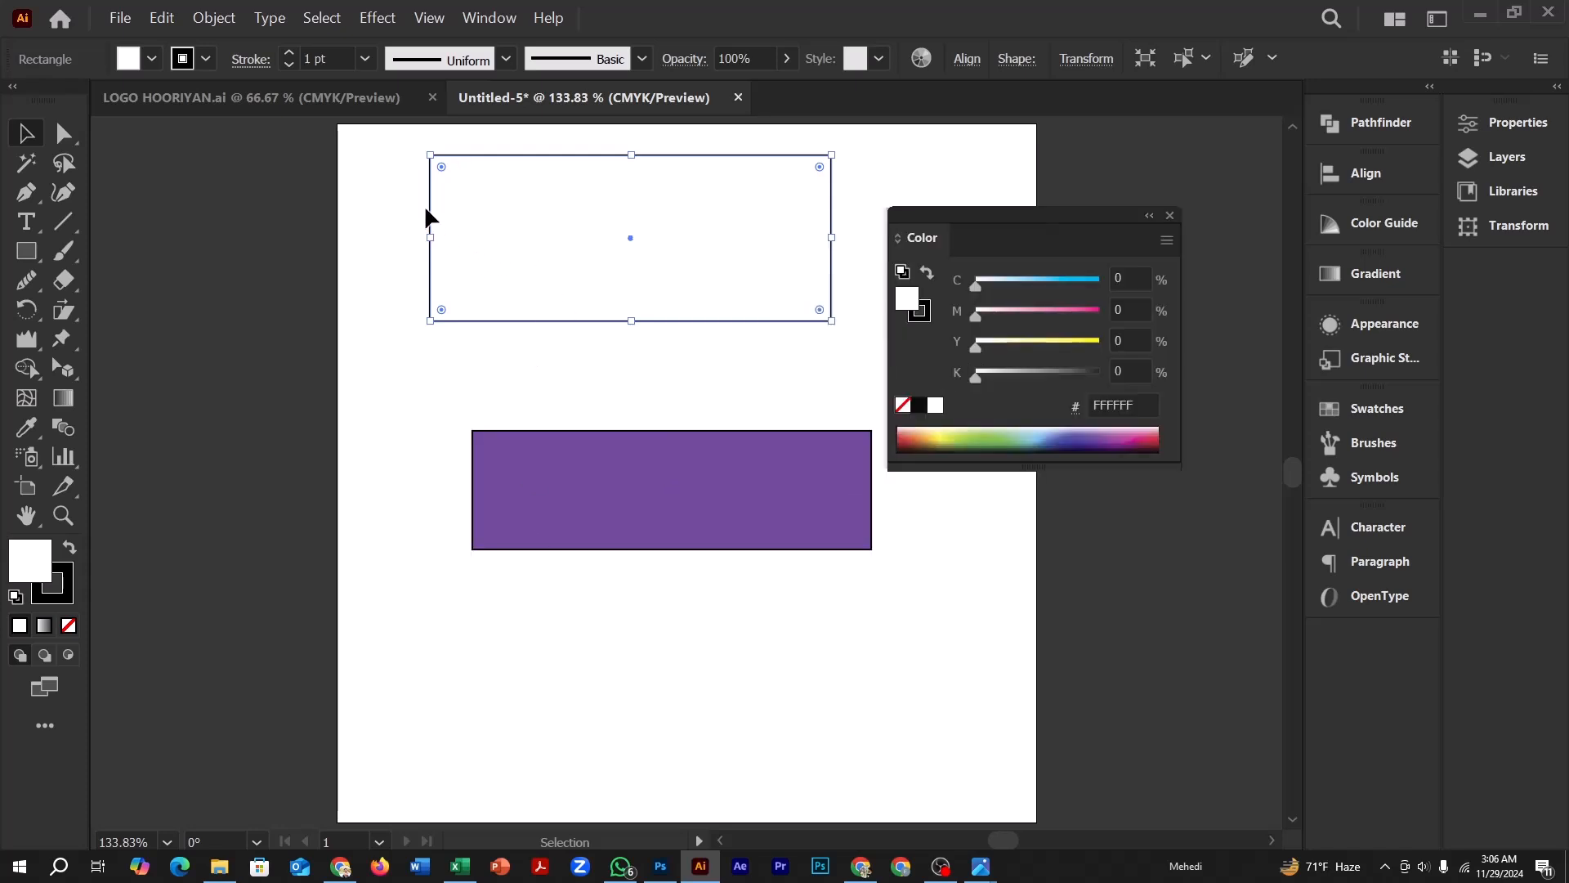
{"action": "double_click", "coordinate": [36, 569]}
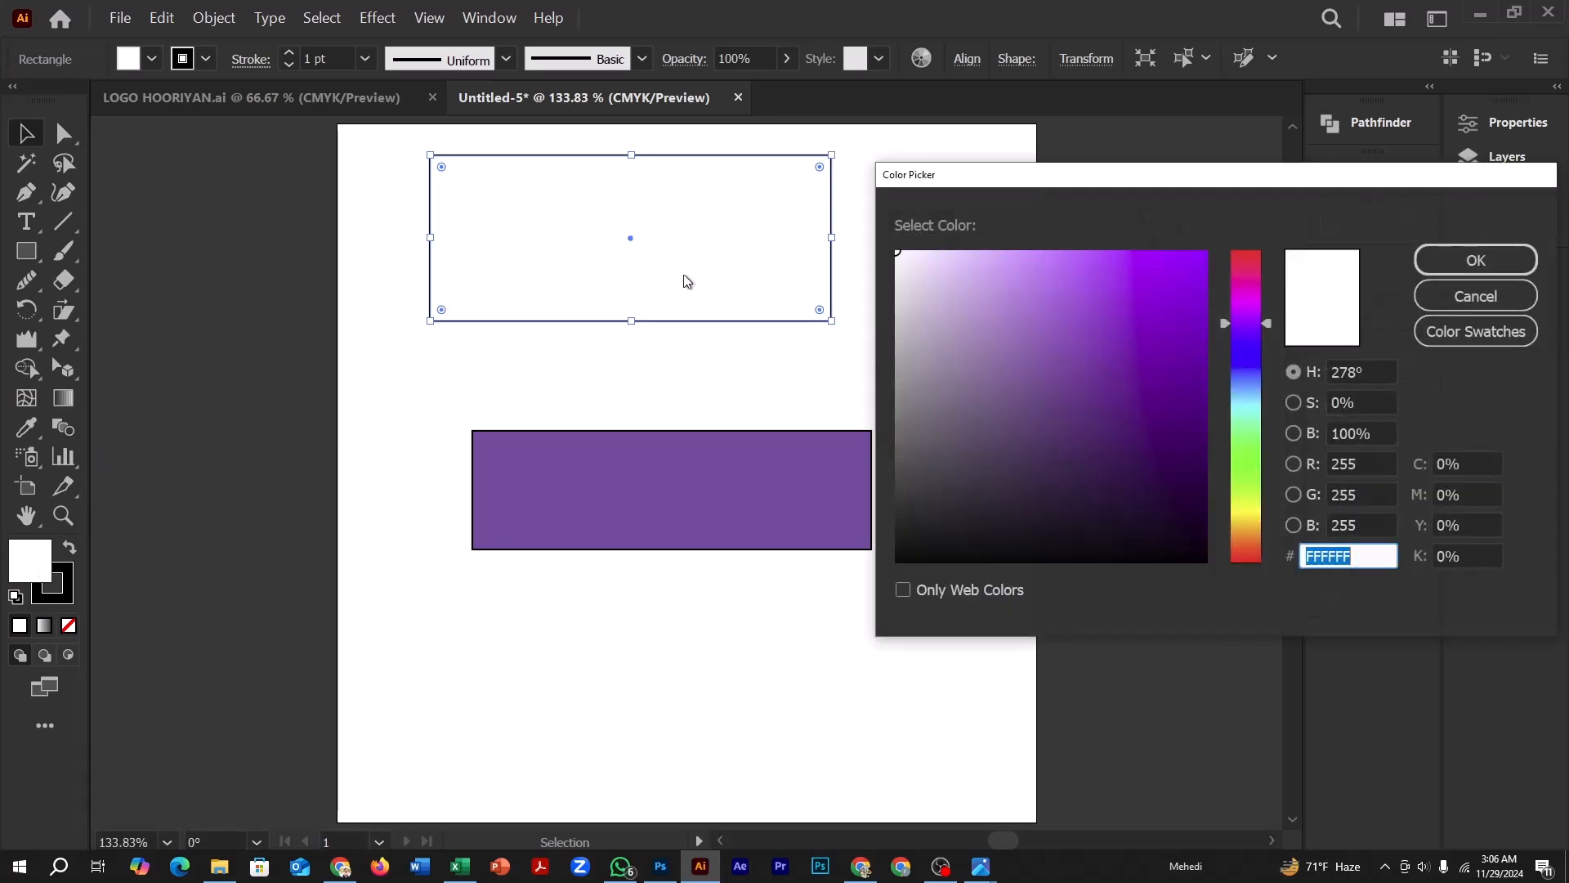
{"action": "left_click", "coordinate": [1240, 288]}
{"action": "left_click", "coordinate": [1204, 253]}
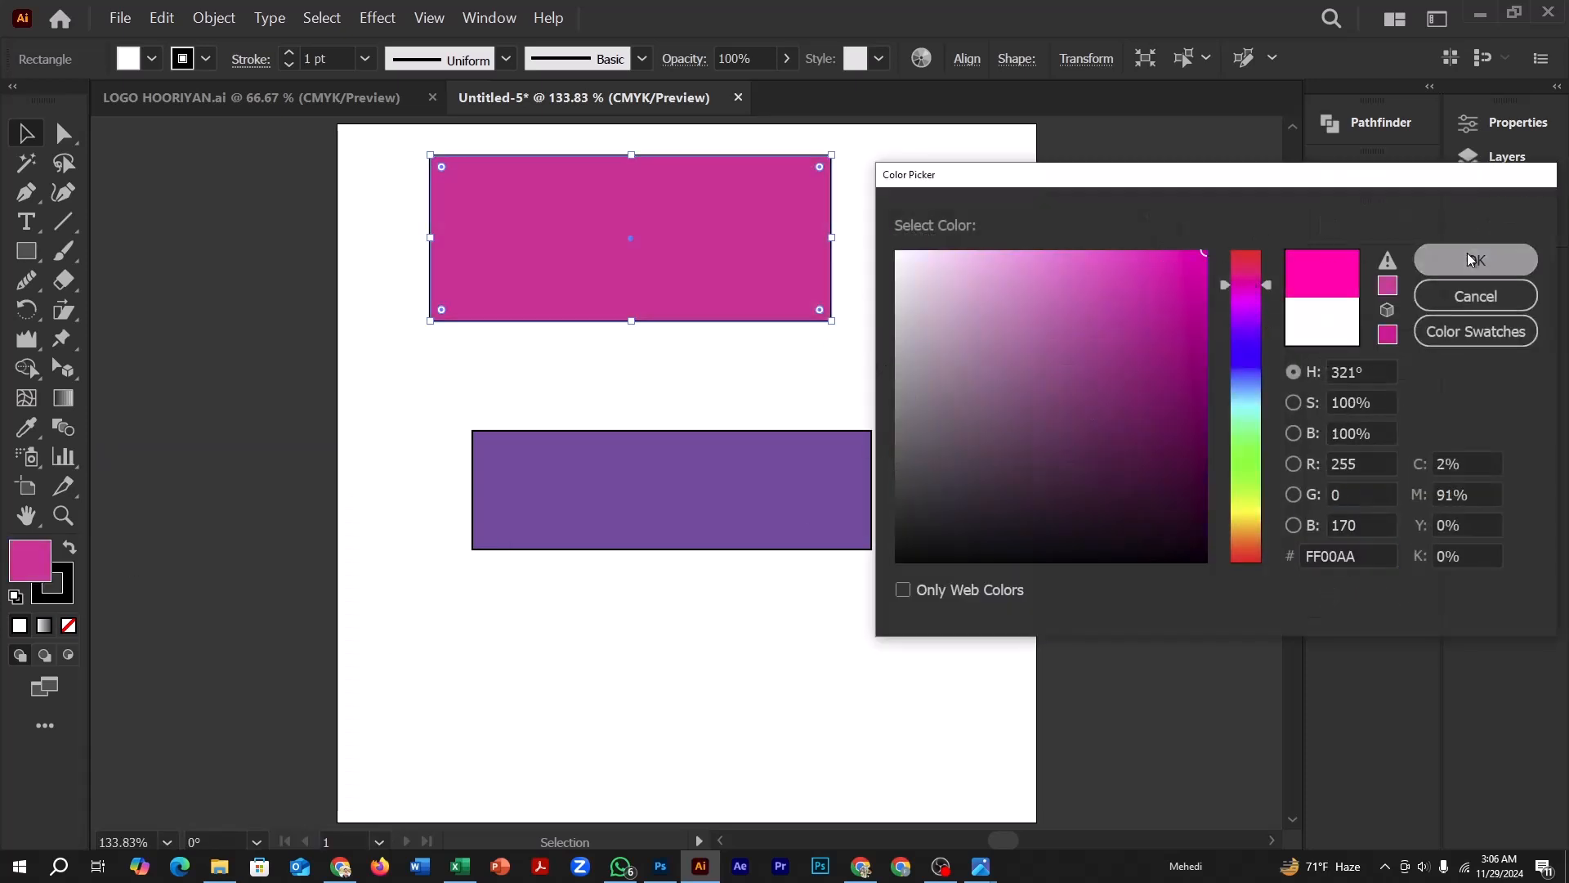
{"action": "left_click", "coordinate": [1476, 260]}
{"action": "left_click", "coordinate": [371, 488]}
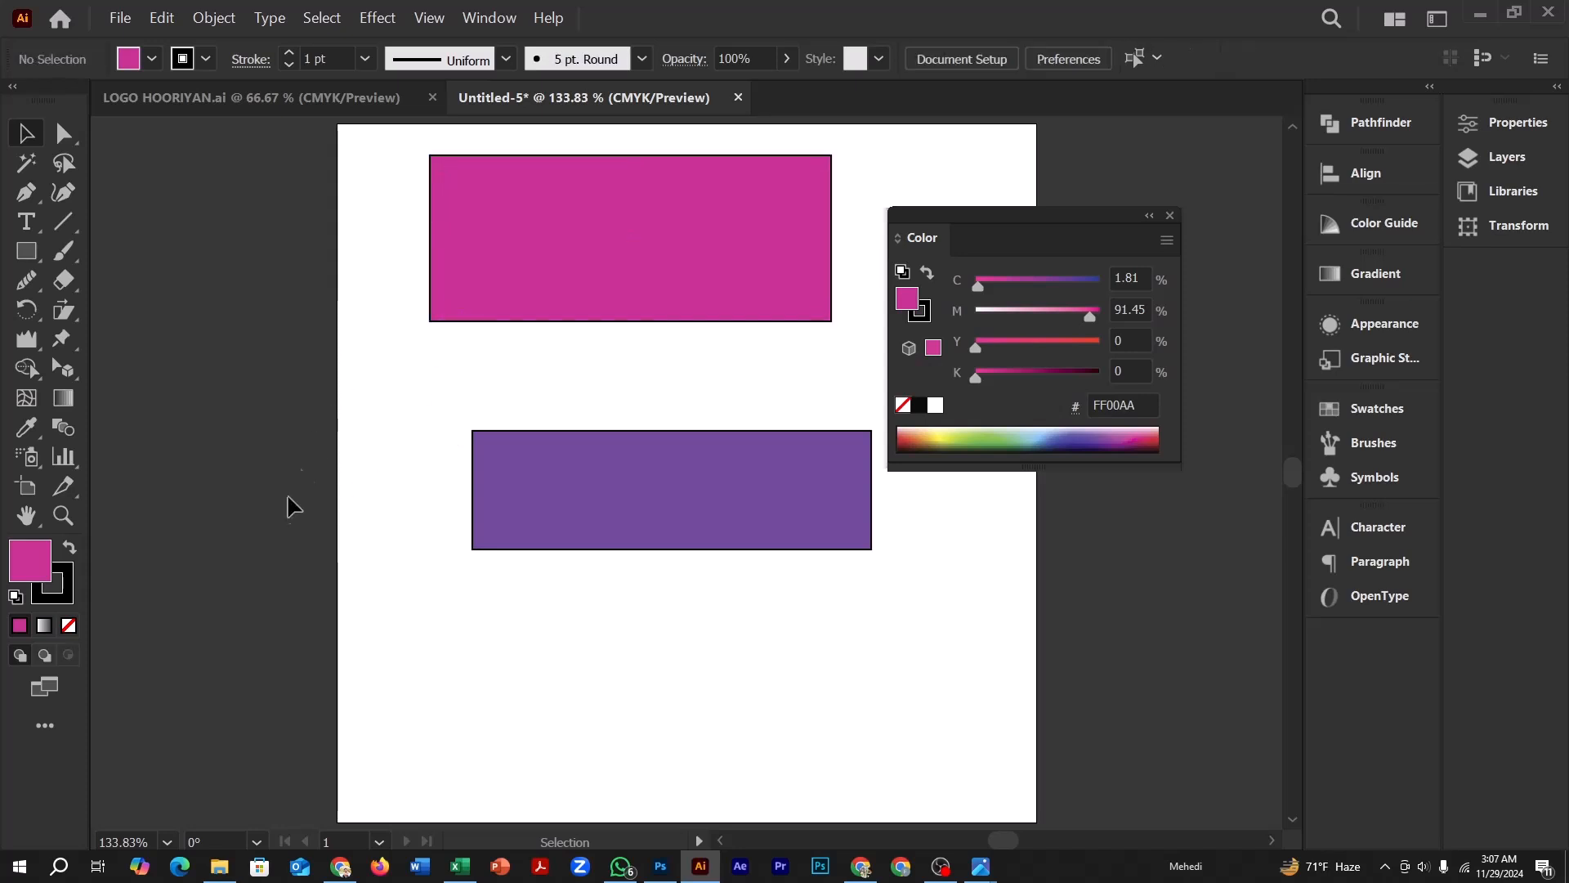
Remove the stroke from the magenta rectangle
{"action": "left_click", "coordinate": [463, 320]}
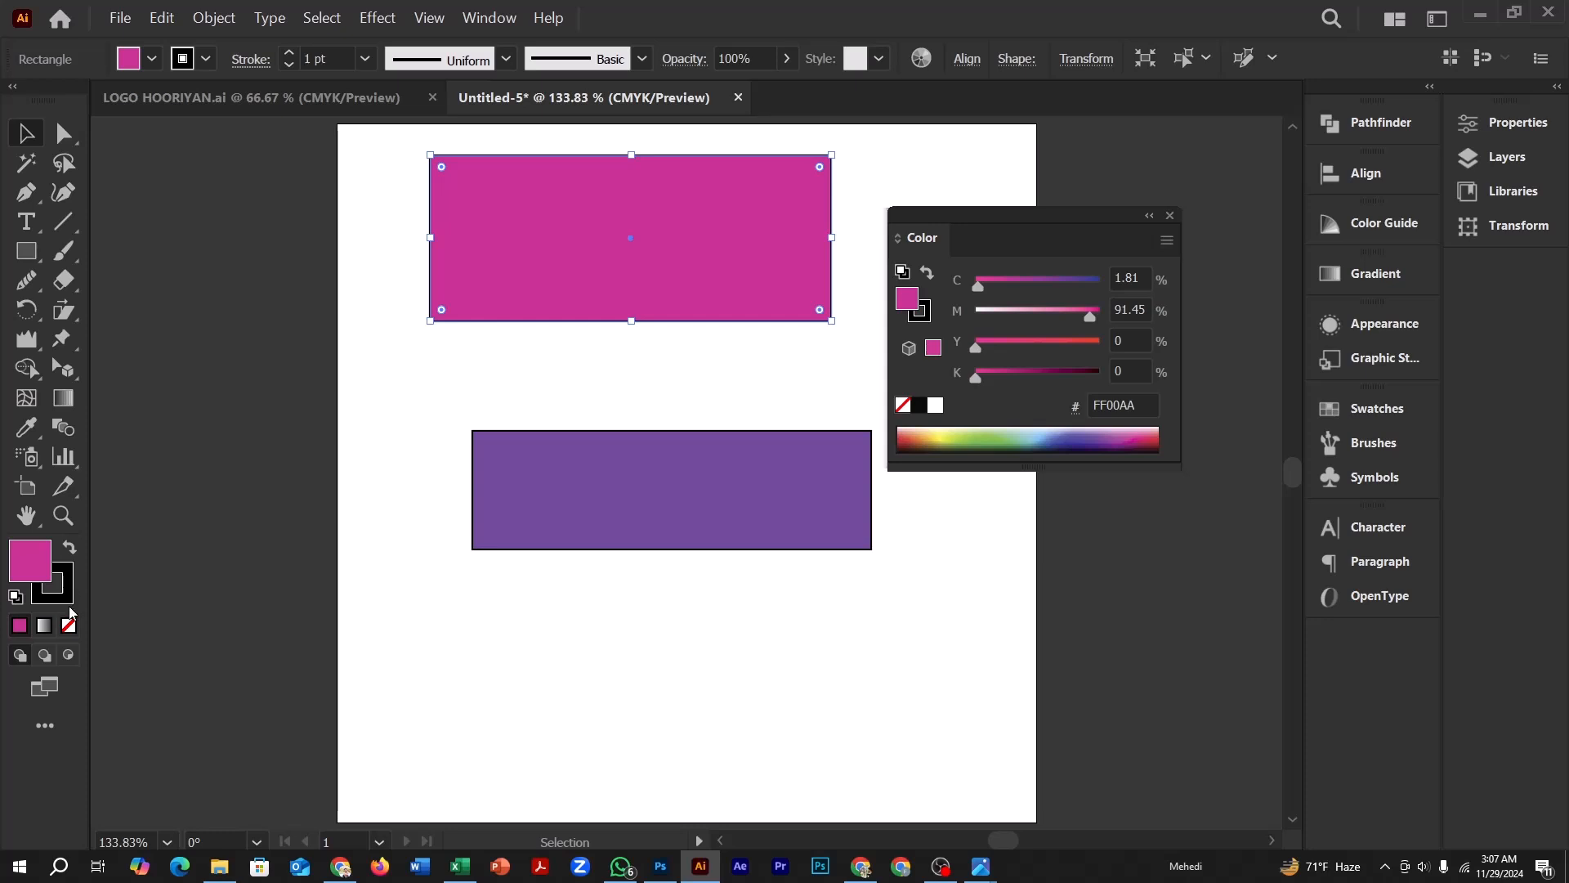
{"action": "left_click", "coordinate": [66, 589]}
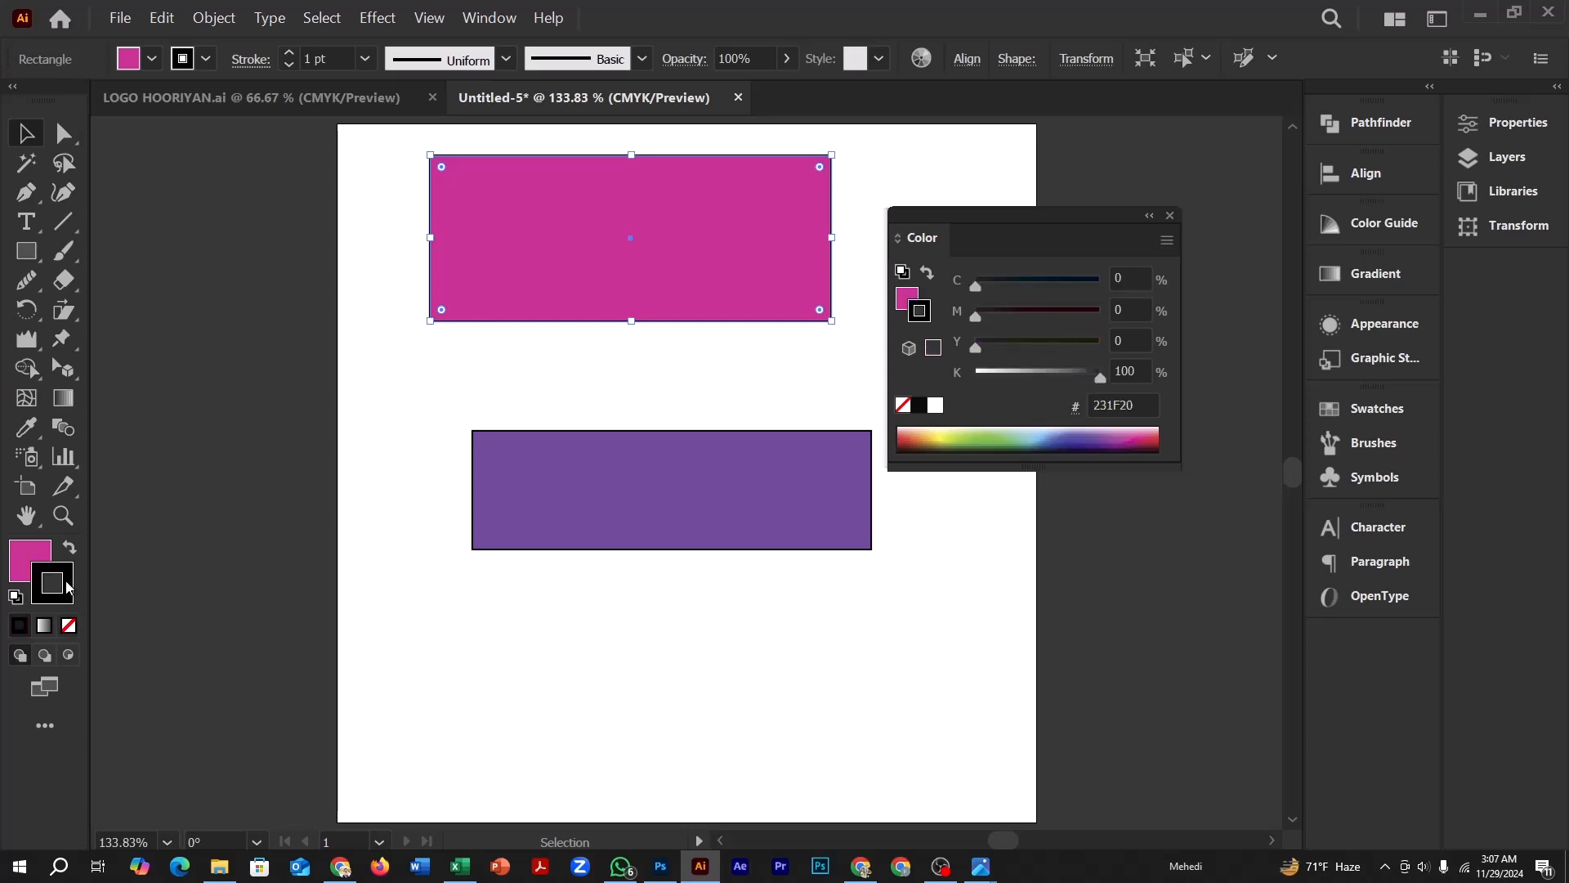
{"action": "left_click", "coordinate": [69, 627]}
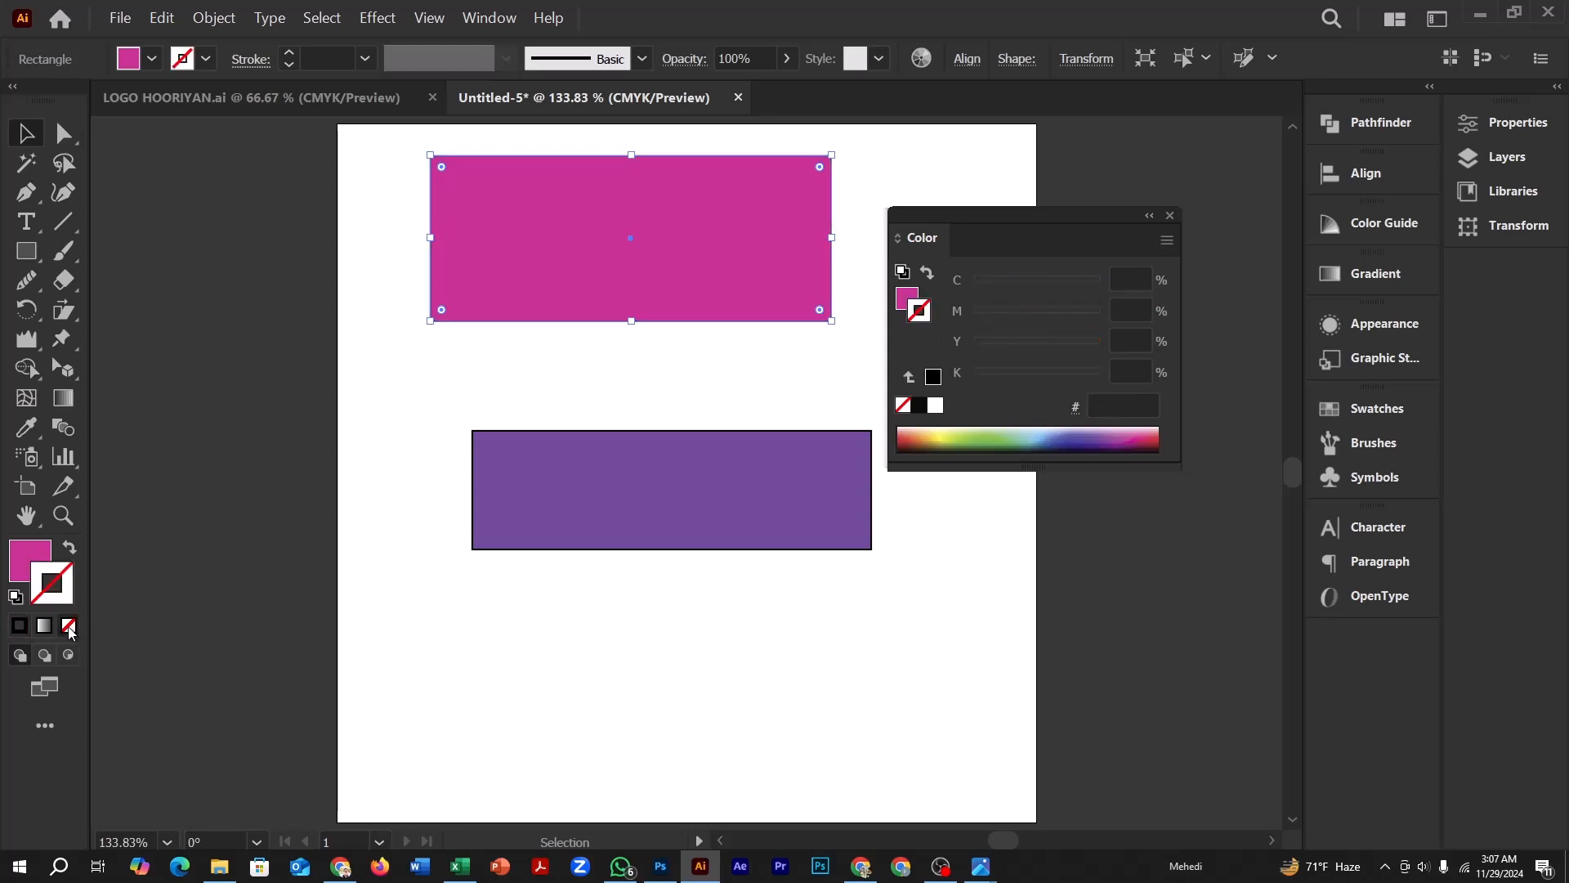
{"action": "left_click", "coordinate": [457, 324]}
{"action": "left_click", "coordinate": [482, 173]}
{"action": "left_click", "coordinate": [505, 121]}
{"action": "left_click", "coordinate": [447, 168]}
Give the magenta rectangle a coloured stroke and change it to solid black, 231F20
{"action": "double_click", "coordinate": [61, 592]}
{"action": "left_click_drag", "start_coordinate": [934, 398], "coordinate": [867, 596]}
{"action": "left_click", "coordinate": [1452, 271]}
{"action": "left_click", "coordinate": [527, 351]}
{"action": "left_click", "coordinate": [822, 310]}
{"action": "left_click", "coordinate": [920, 405]}
{"action": "left_click", "coordinate": [624, 360]}
{"action": "left_click", "coordinate": [500, 284]}
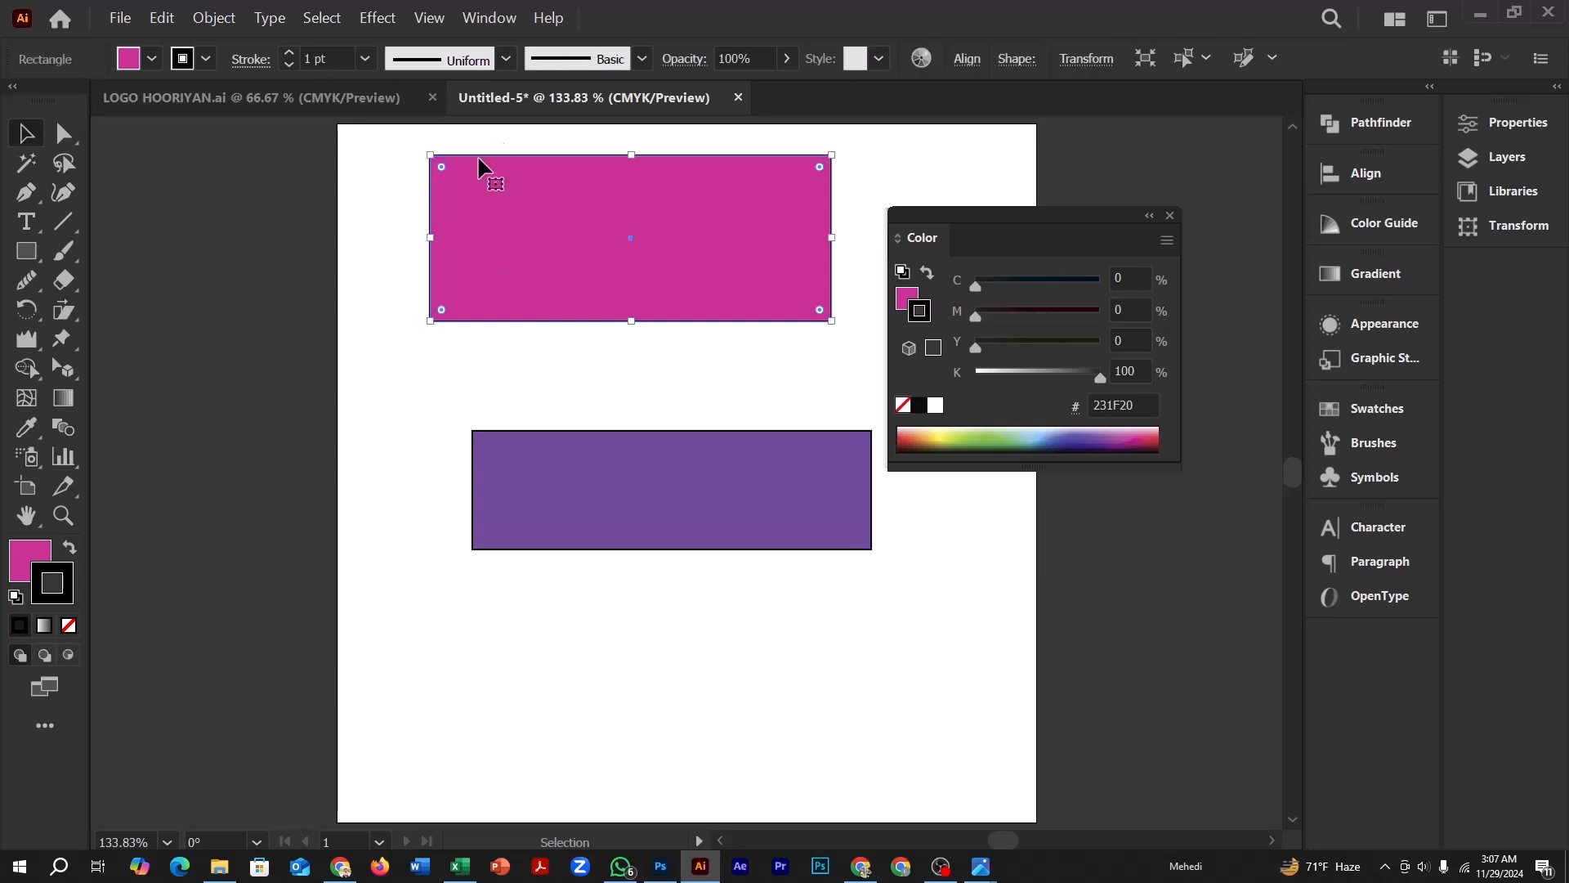
Raise the magenta rectangle's stroke weight to 22 pt and shift the rectangle slightly down and to the left
{"action": "left_click", "coordinate": [290, 51]}
{"action": "left_click", "coordinate": [290, 51]}
{"action": "left_click", "coordinate": [290, 51]}
{"action": "left_click", "coordinate": [291, 52]}
{"action": "left_click", "coordinate": [290, 52]}
{"action": "left_click", "coordinate": [290, 52]}
{"action": "left_click", "coordinate": [290, 51]}
{"action": "left_click", "coordinate": [290, 51]}
{"action": "left_click", "coordinate": [291, 52]}
{"action": "left_click", "coordinate": [290, 52]}
{"action": "left_click", "coordinate": [455, 377]}
{"action": "left_click_drag", "start_coordinate": [456, 258], "coordinate": [422, 280]}
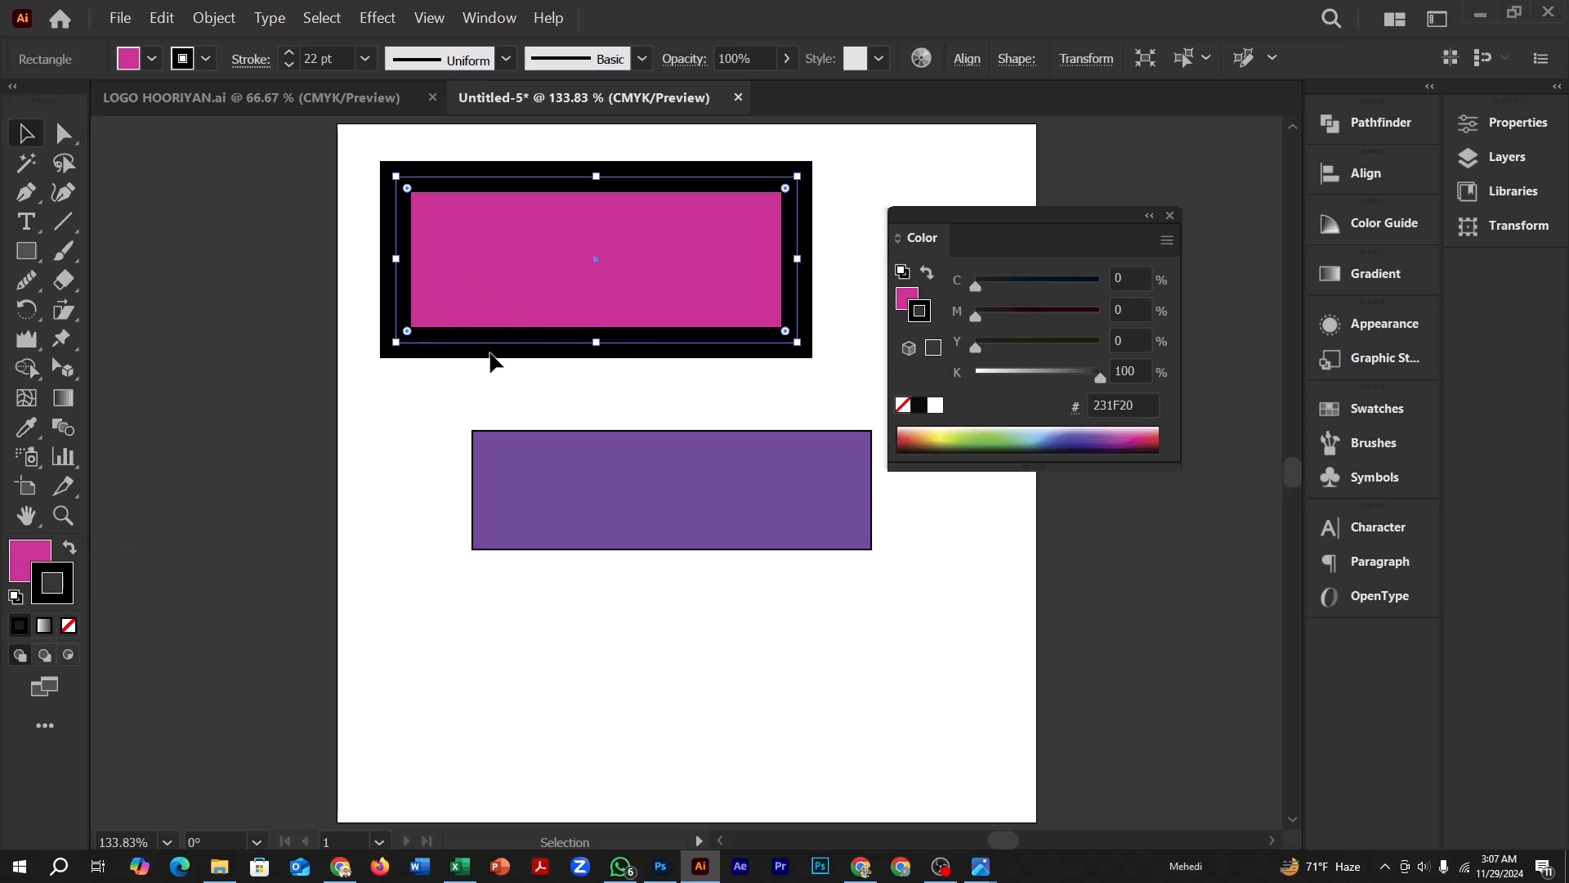
Try preset stroke weights of 0.25, 20, 18 and 0.75 pt on the magenta rectangle and set it to 5 pt
{"action": "left_click", "coordinate": [366, 61]}
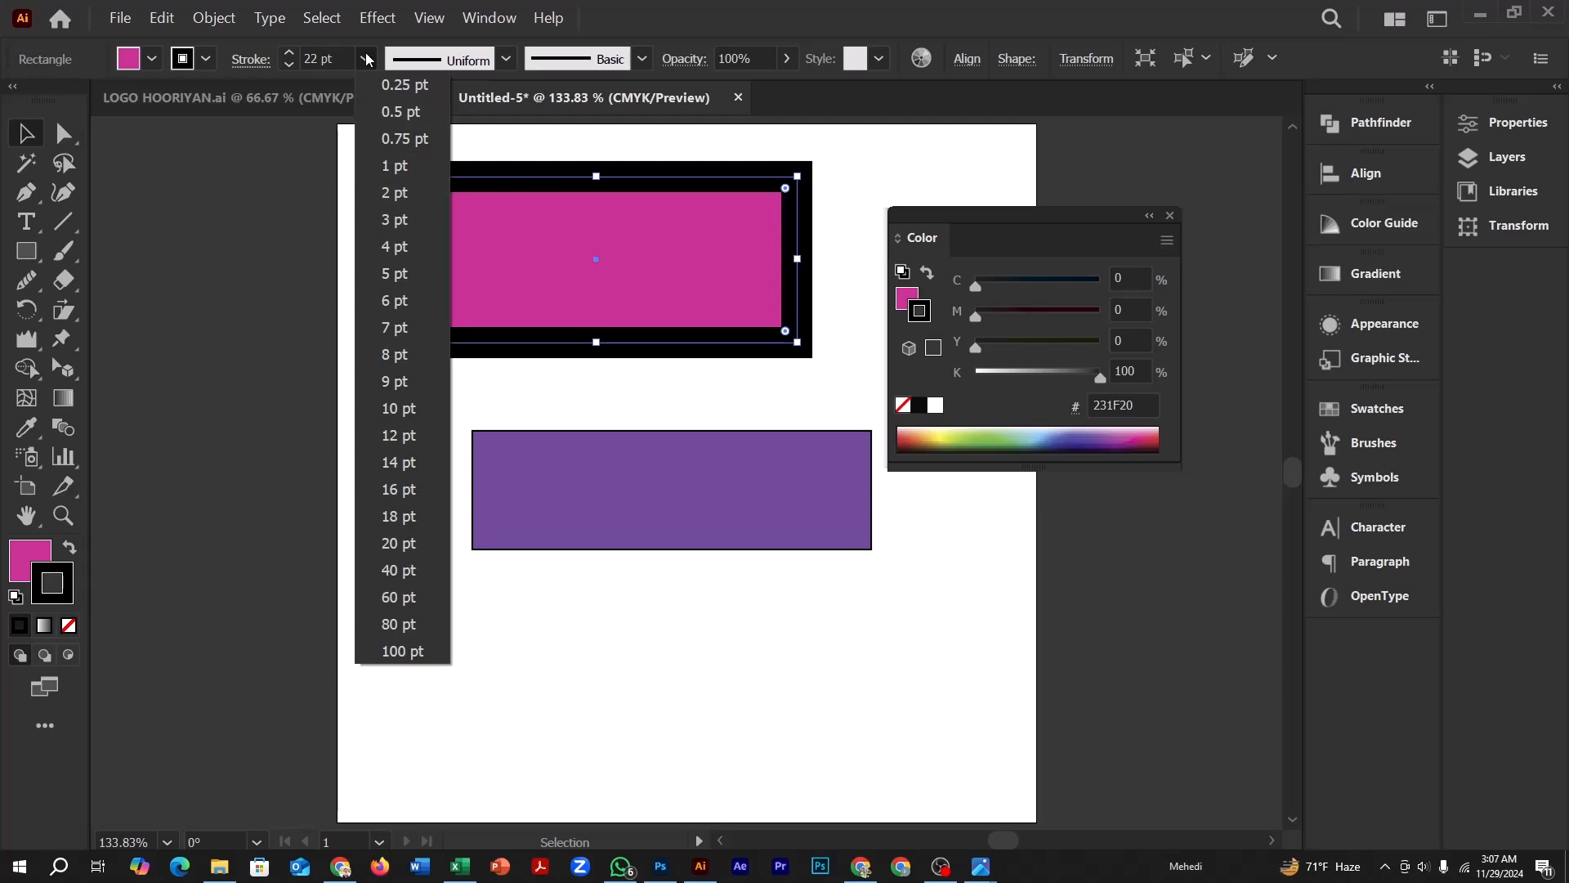
{"action": "left_click", "coordinate": [396, 86]}
{"action": "left_click", "coordinate": [366, 61]}
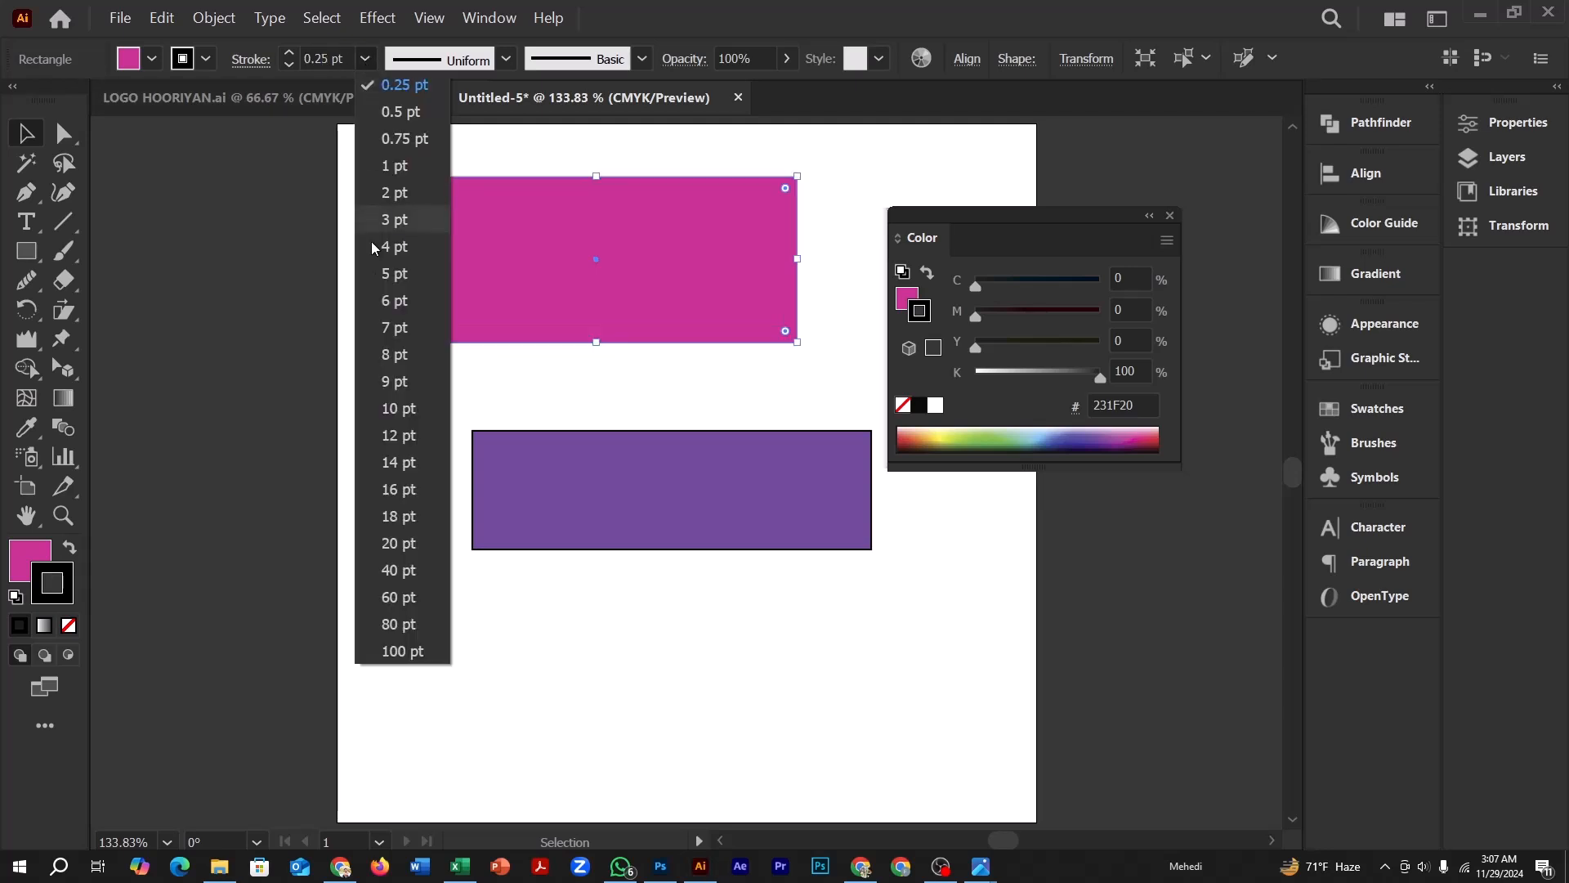
{"action": "left_click", "coordinate": [405, 540]}
{"action": "left_click", "coordinate": [365, 61]}
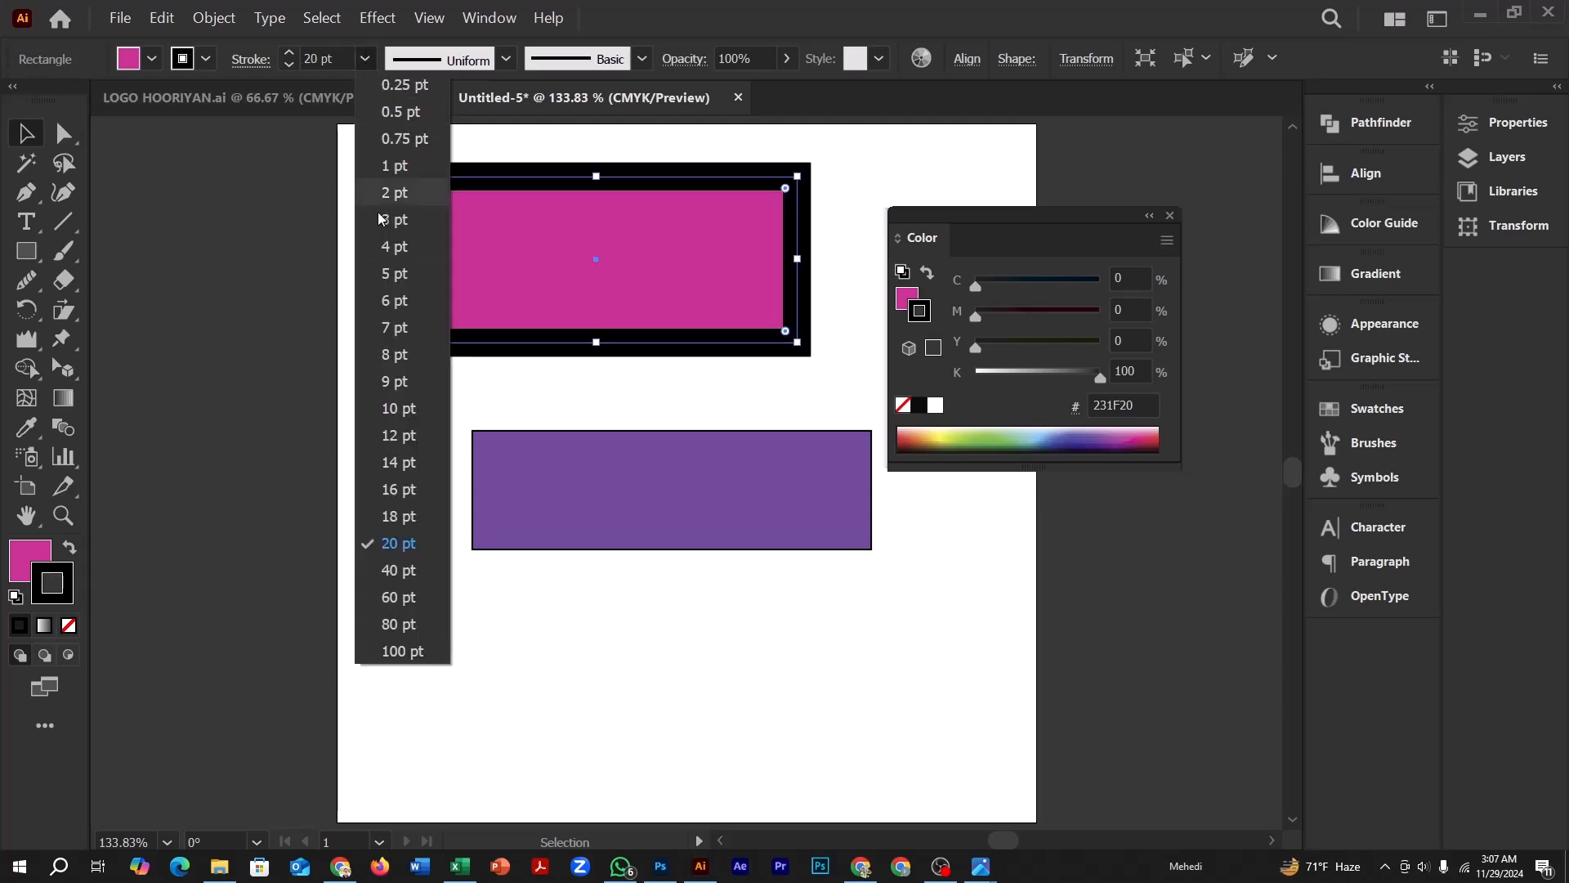
{"action": "left_click", "coordinate": [413, 517]}
{"action": "left_click", "coordinate": [366, 60]}
{"action": "left_click", "coordinate": [393, 139]}
{"action": "left_click", "coordinate": [365, 59]}
{"action": "left_click", "coordinate": [397, 275]}
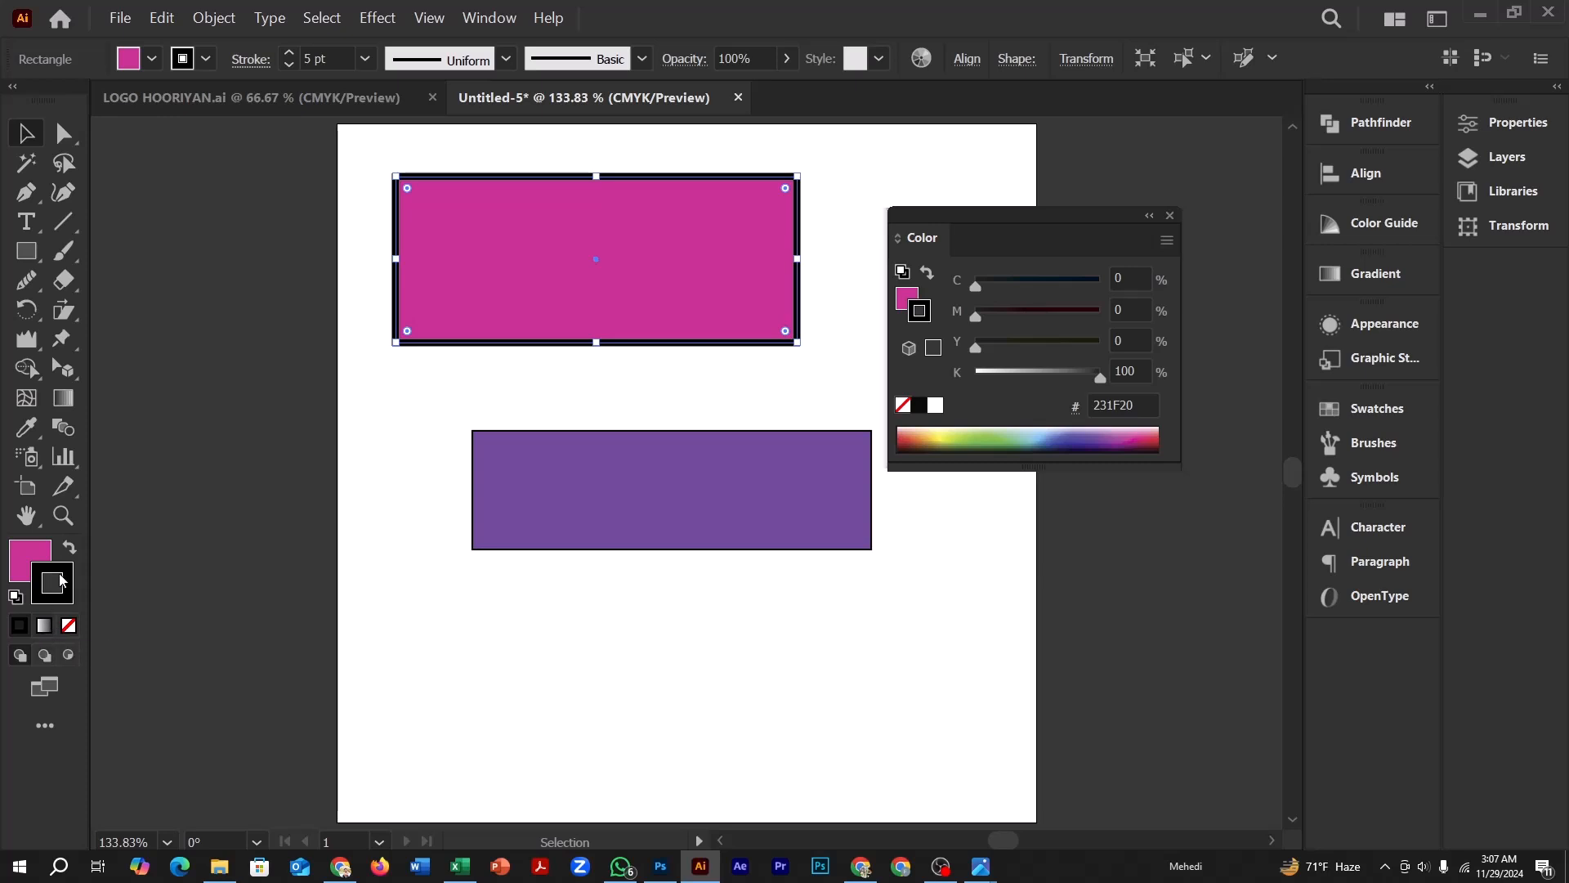
Apply the white-to-black linear gradient to the upper rectangle's stroke and to its fill
{"action": "left_click", "coordinate": [44, 626]}
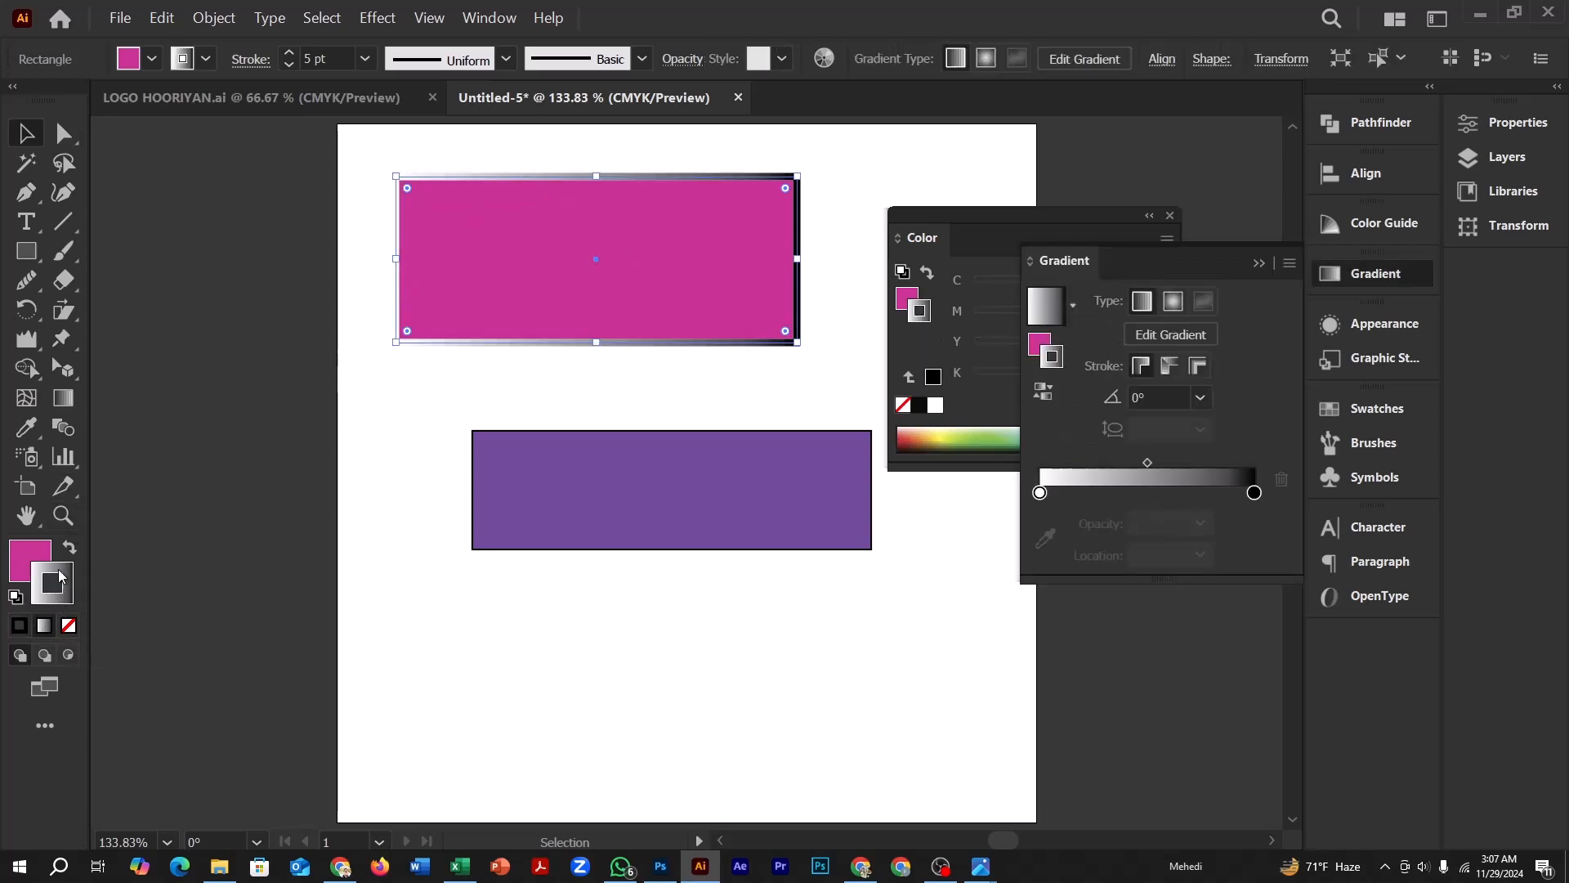
{"action": "left_click", "coordinate": [29, 561]}
{"action": "left_click", "coordinate": [46, 626]}
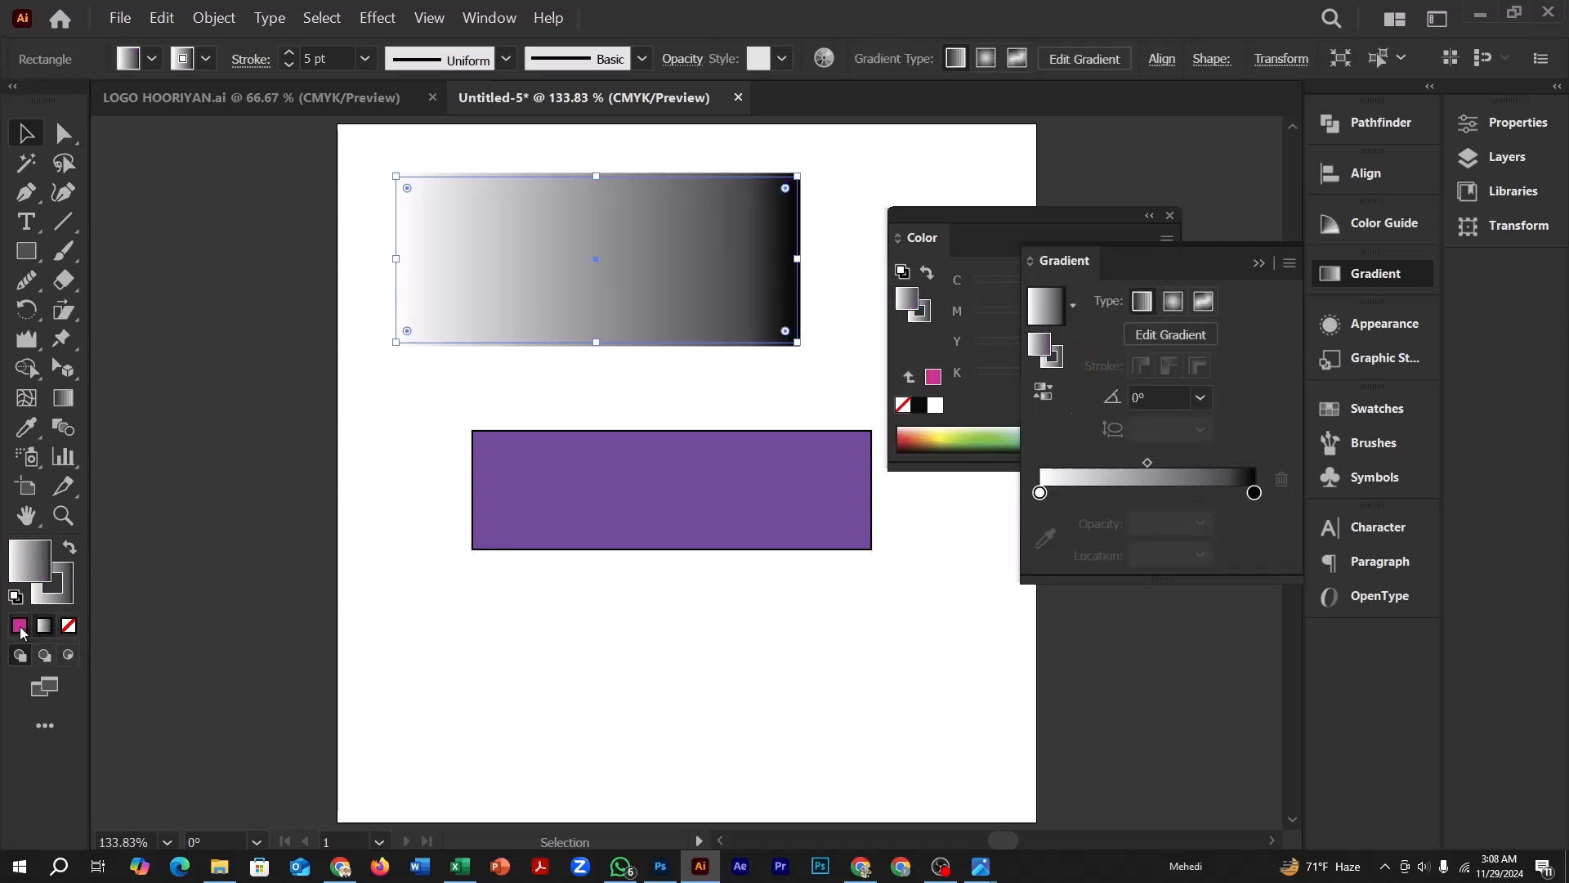
Switch the upper rectangle's fill back to solid magenta and set it to none
{"action": "left_click", "coordinate": [21, 627]}
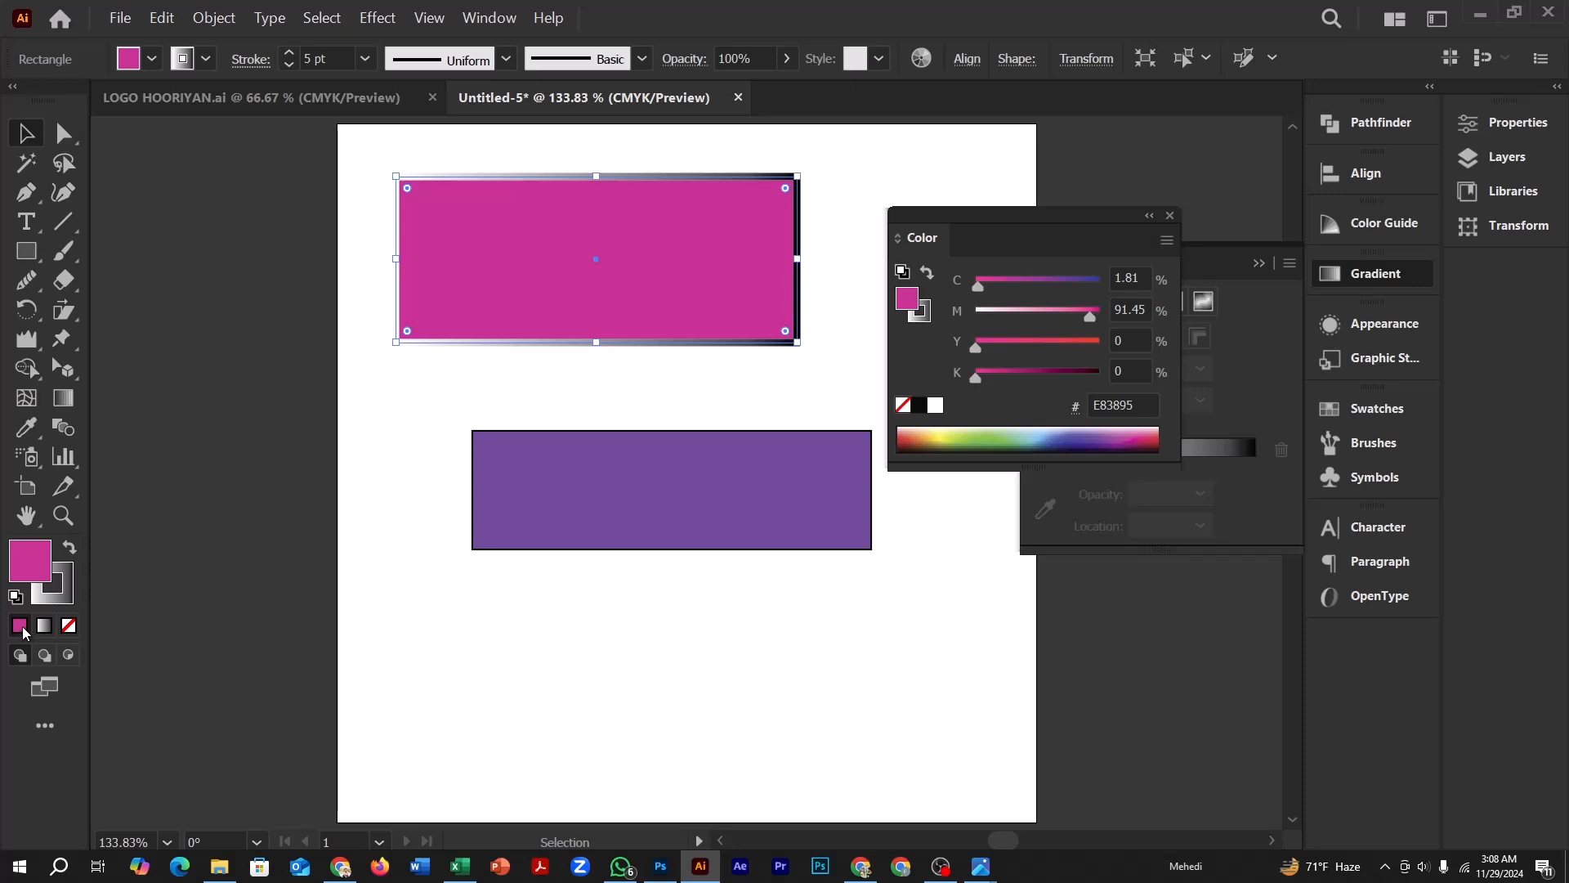
{"action": "left_click", "coordinate": [70, 627]}
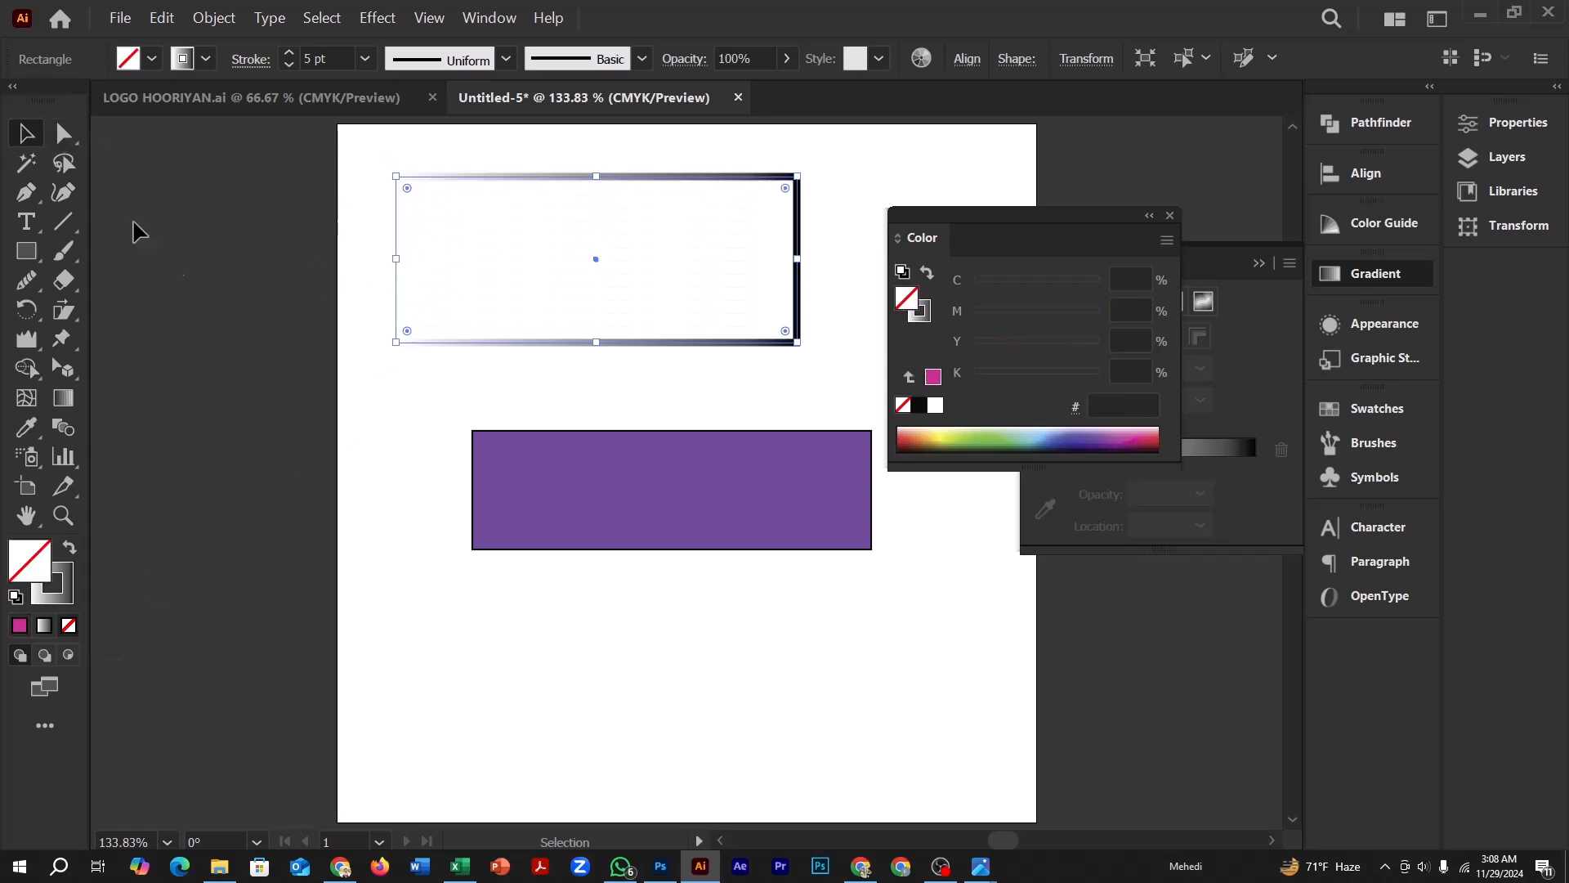
Select the unfilled upper rectangle by its outline and fill it with purple 9F55A1
{"action": "left_click", "coordinate": [585, 203]}
{"action": "left_click", "coordinate": [572, 175]}
{"action": "left_click", "coordinate": [993, 428]}
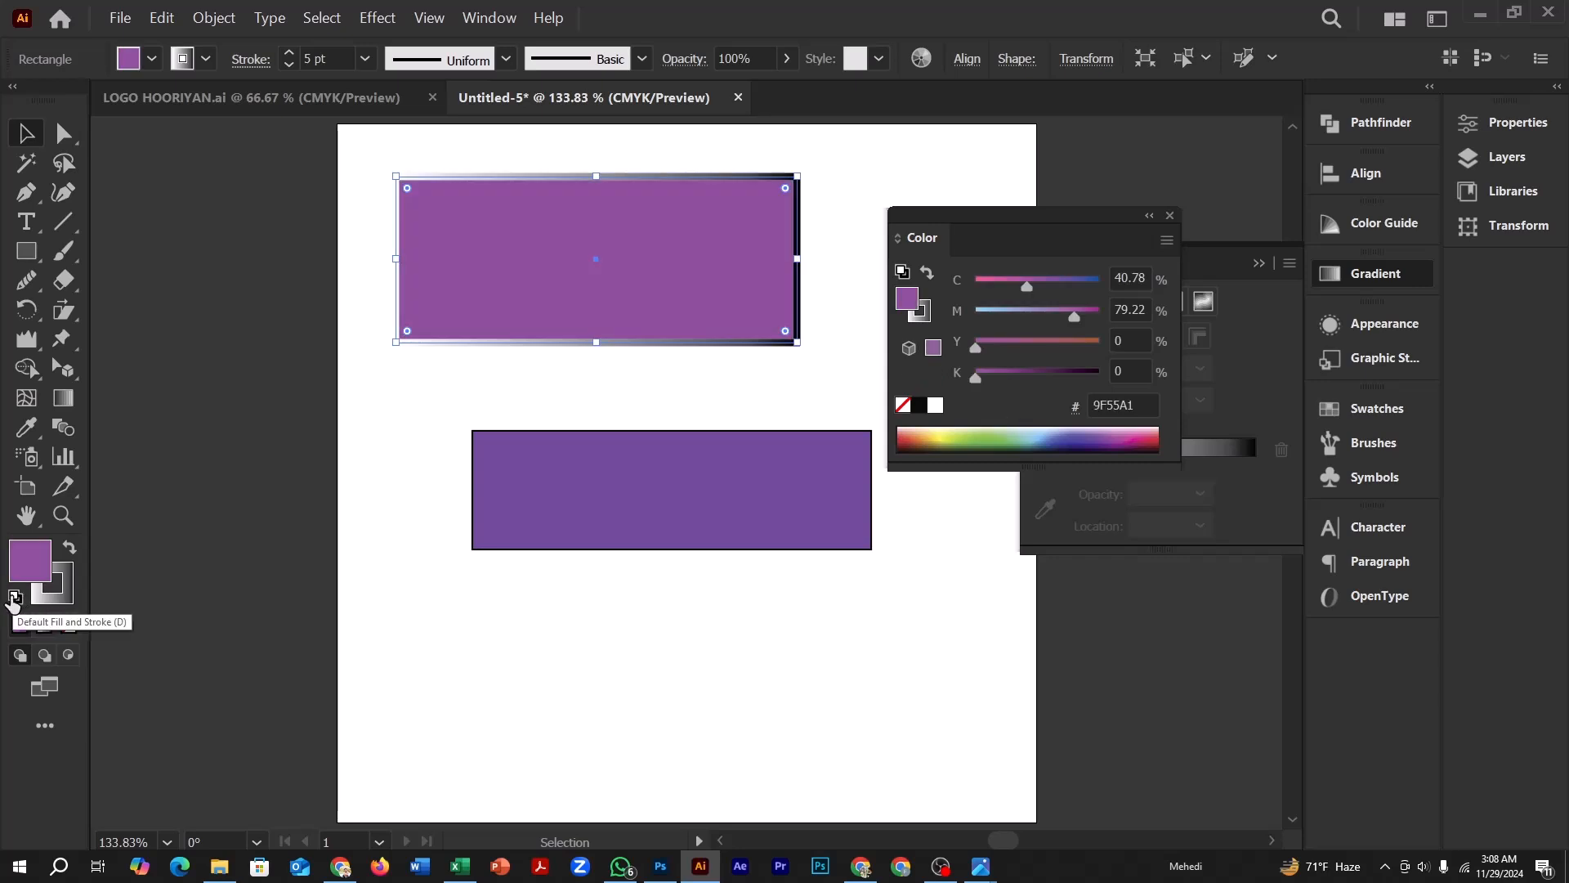
Delete the upper purple rectangle and undo the deletion
{"action": "key", "text": "Delete"}
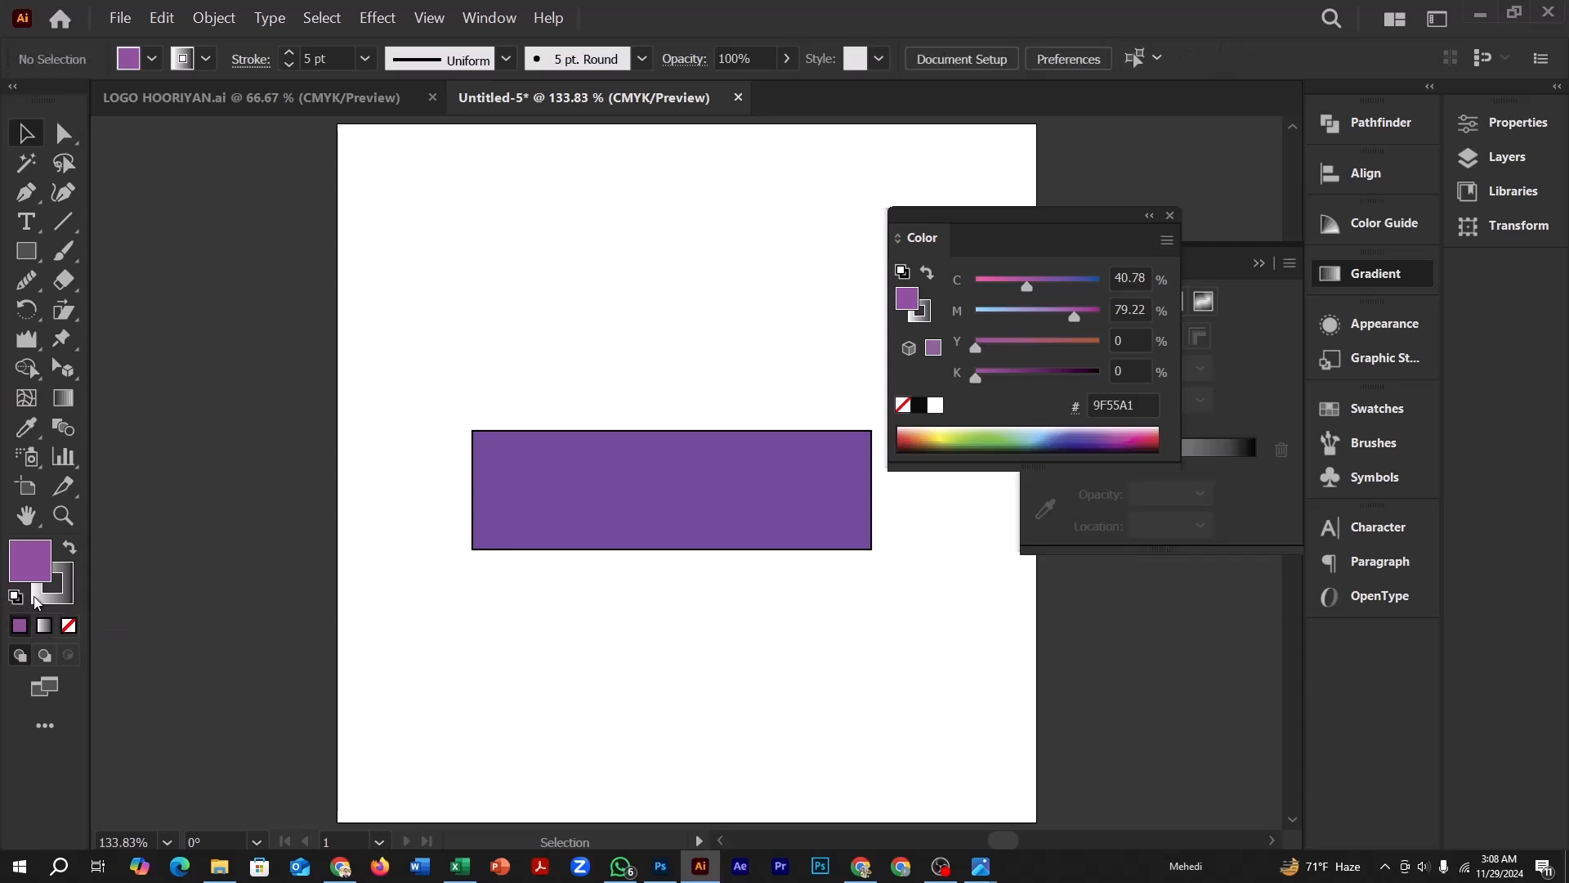
{"action": "left_click_drag", "start_coordinate": [442, 179], "coordinate": [691, 339]}
{"action": "key", "text": "ctrl+z"}
{"action": "left_click", "coordinate": [292, 331]}
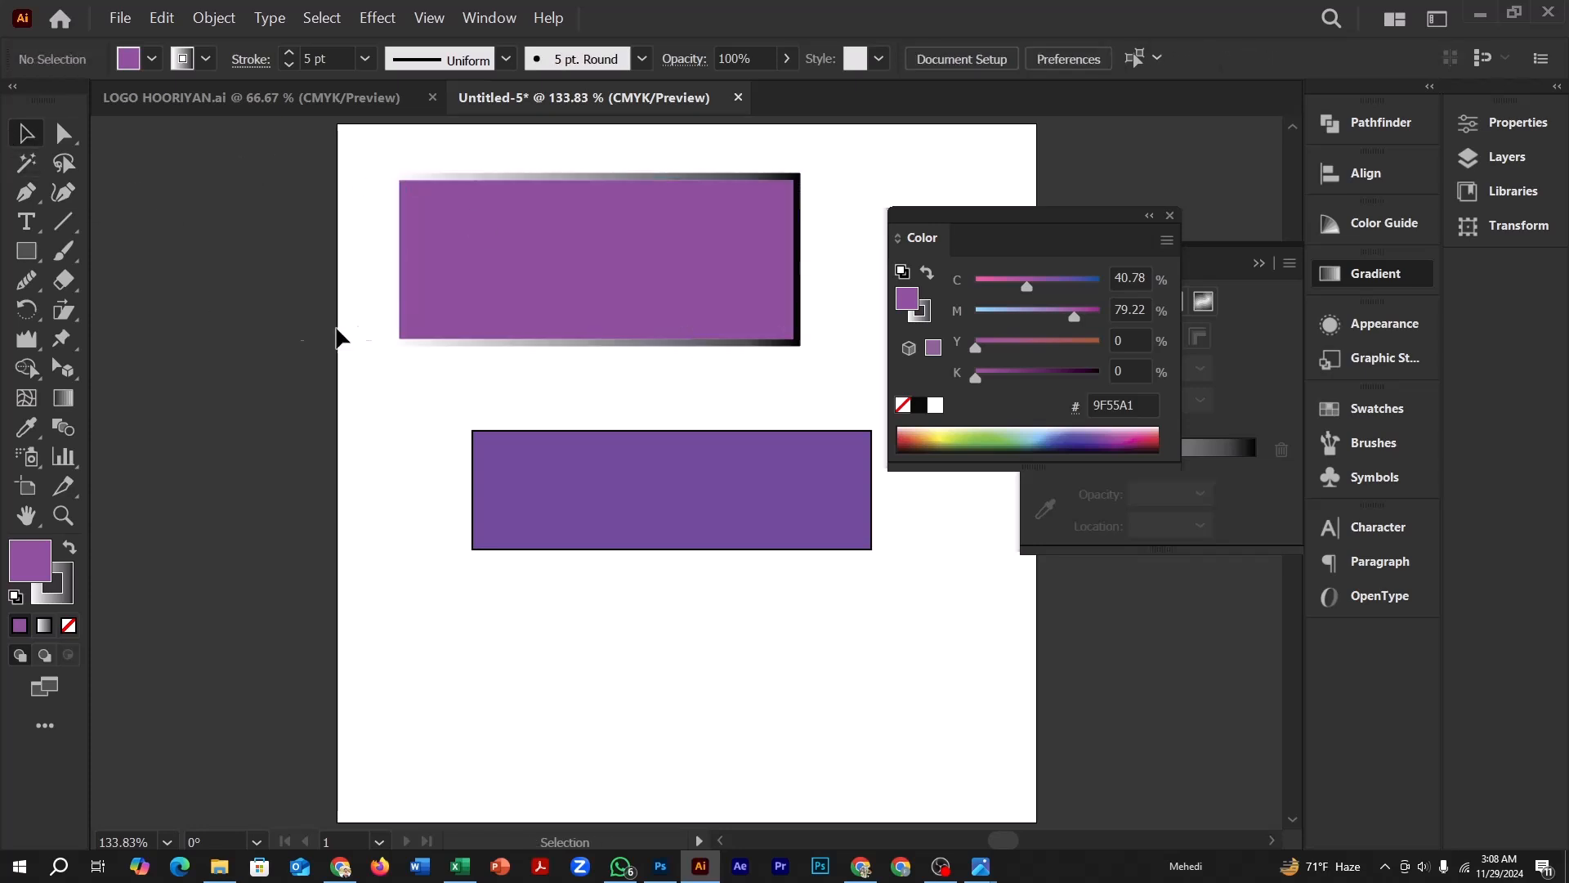
Select the upper purple rectangle and toggle the active attribute between fill and stroke, ending on stroke
{"action": "left_click", "coordinate": [444, 210]}
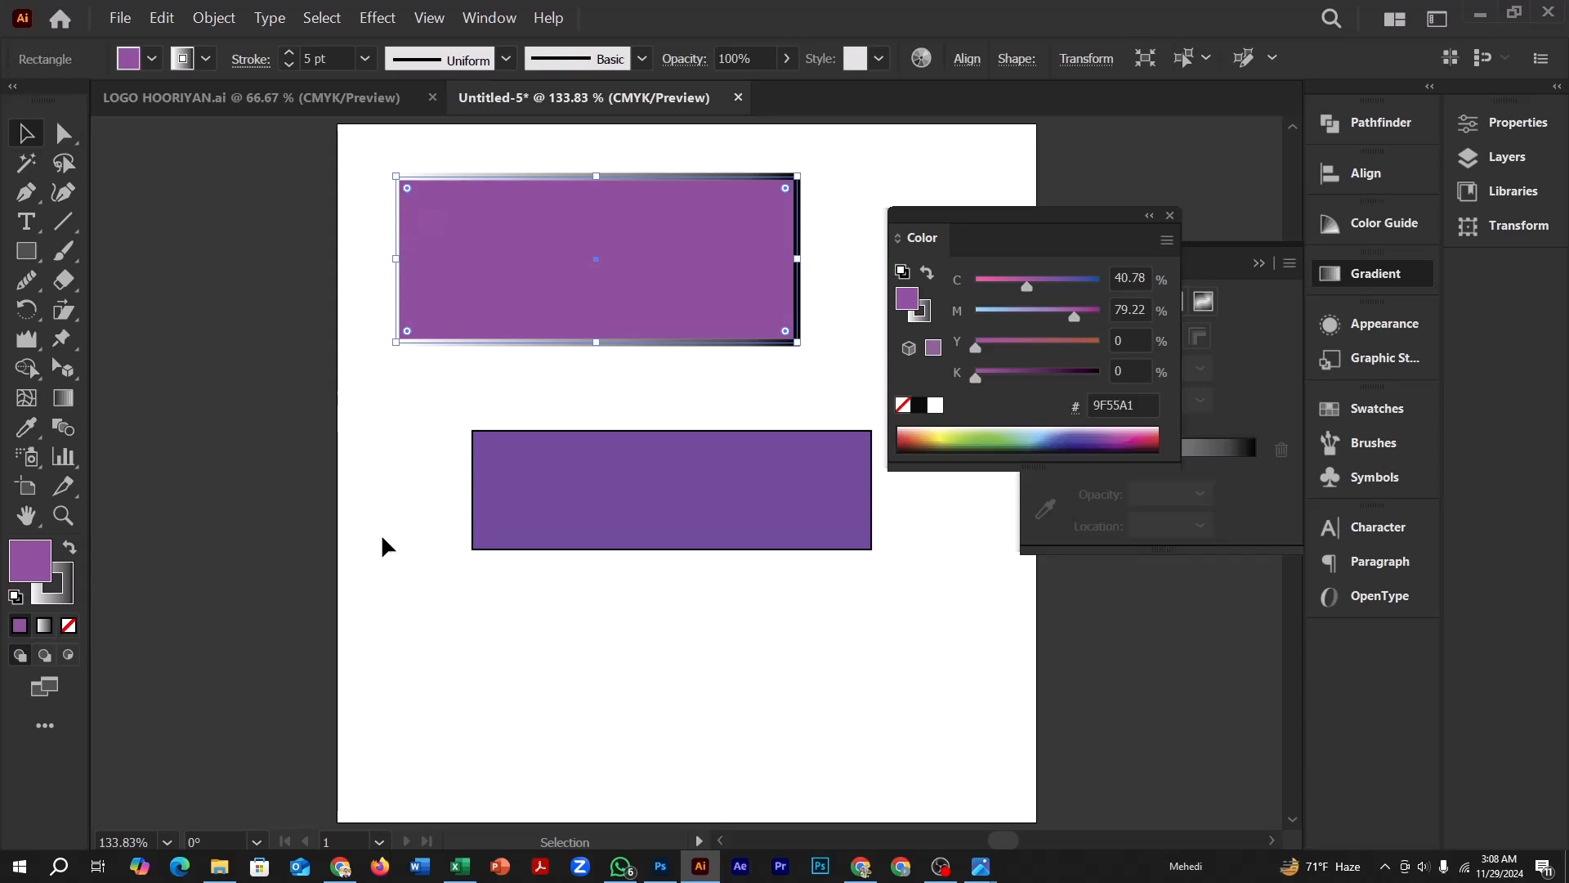
{"action": "left_click", "coordinate": [72, 585]}
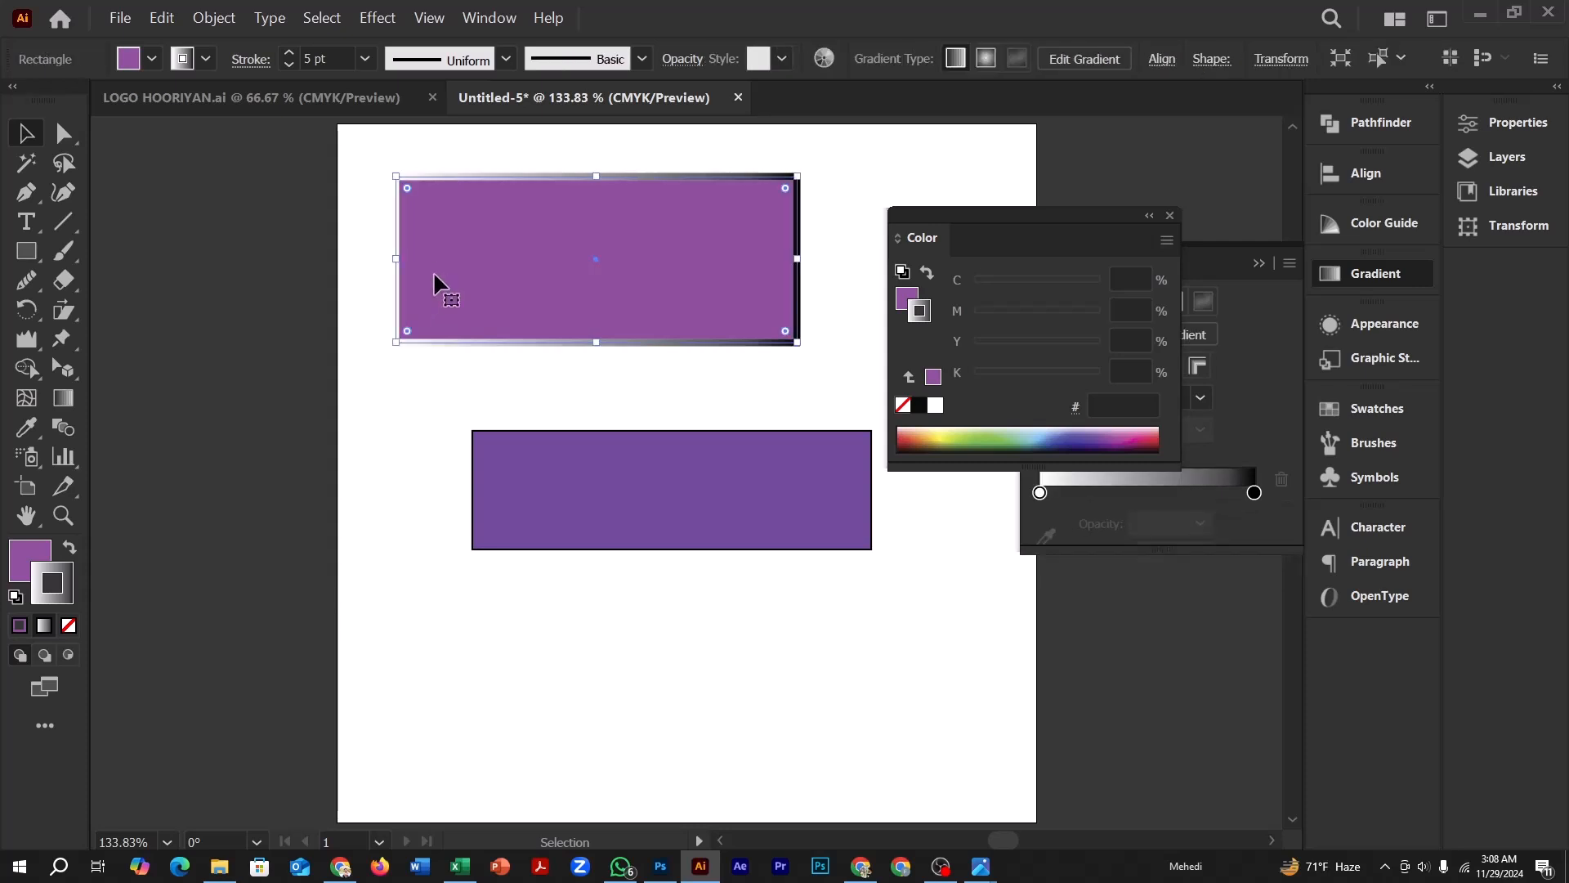
{"action": "key", "text": "x"}
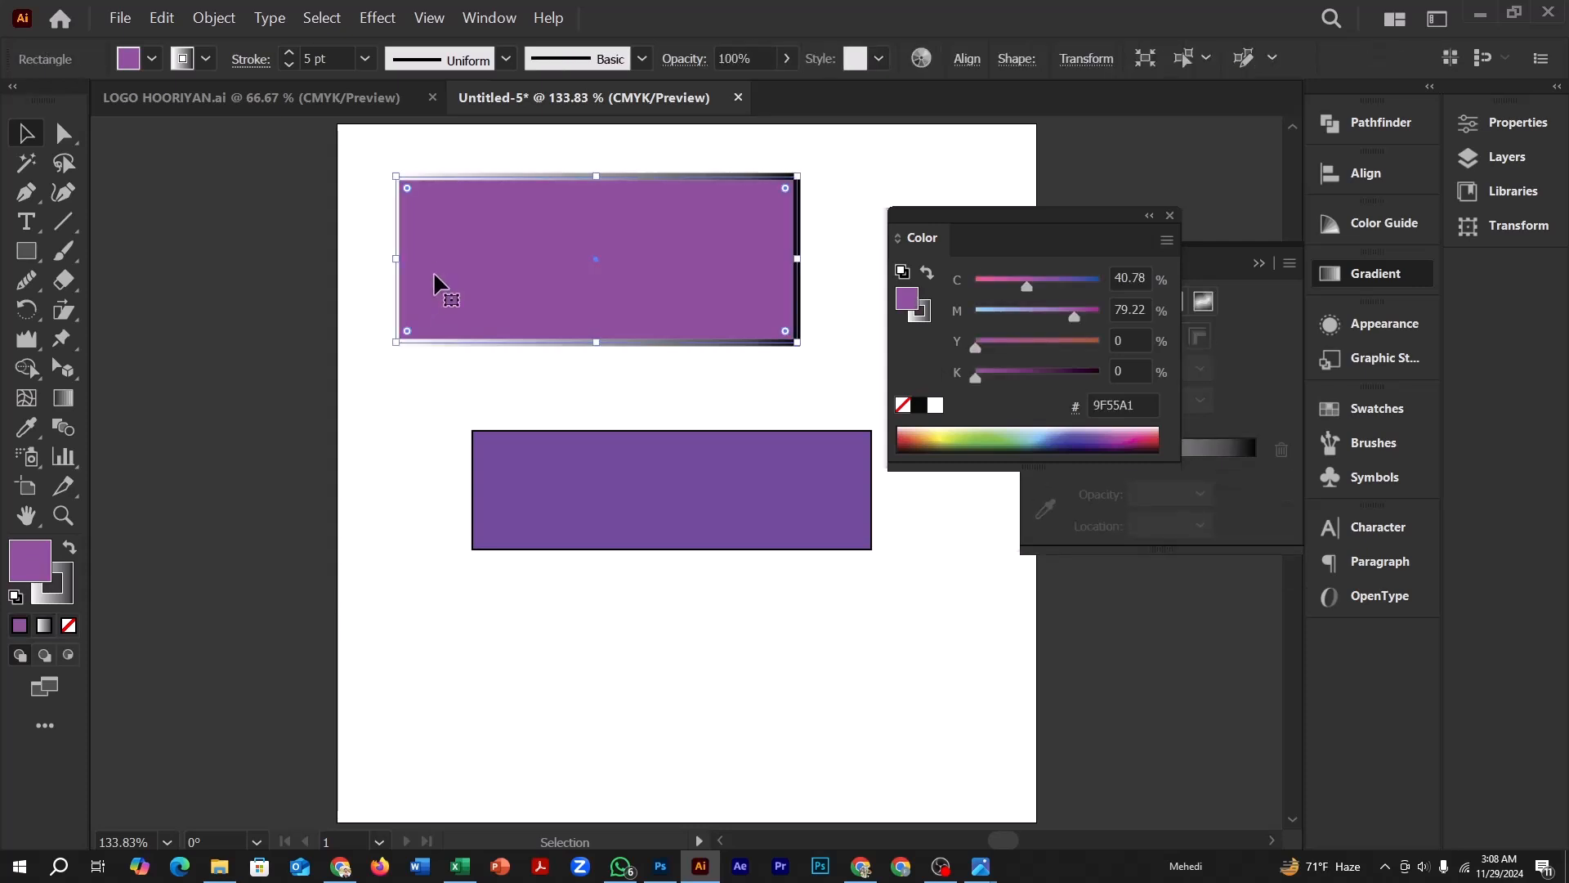
{"action": "key", "text": "x"}
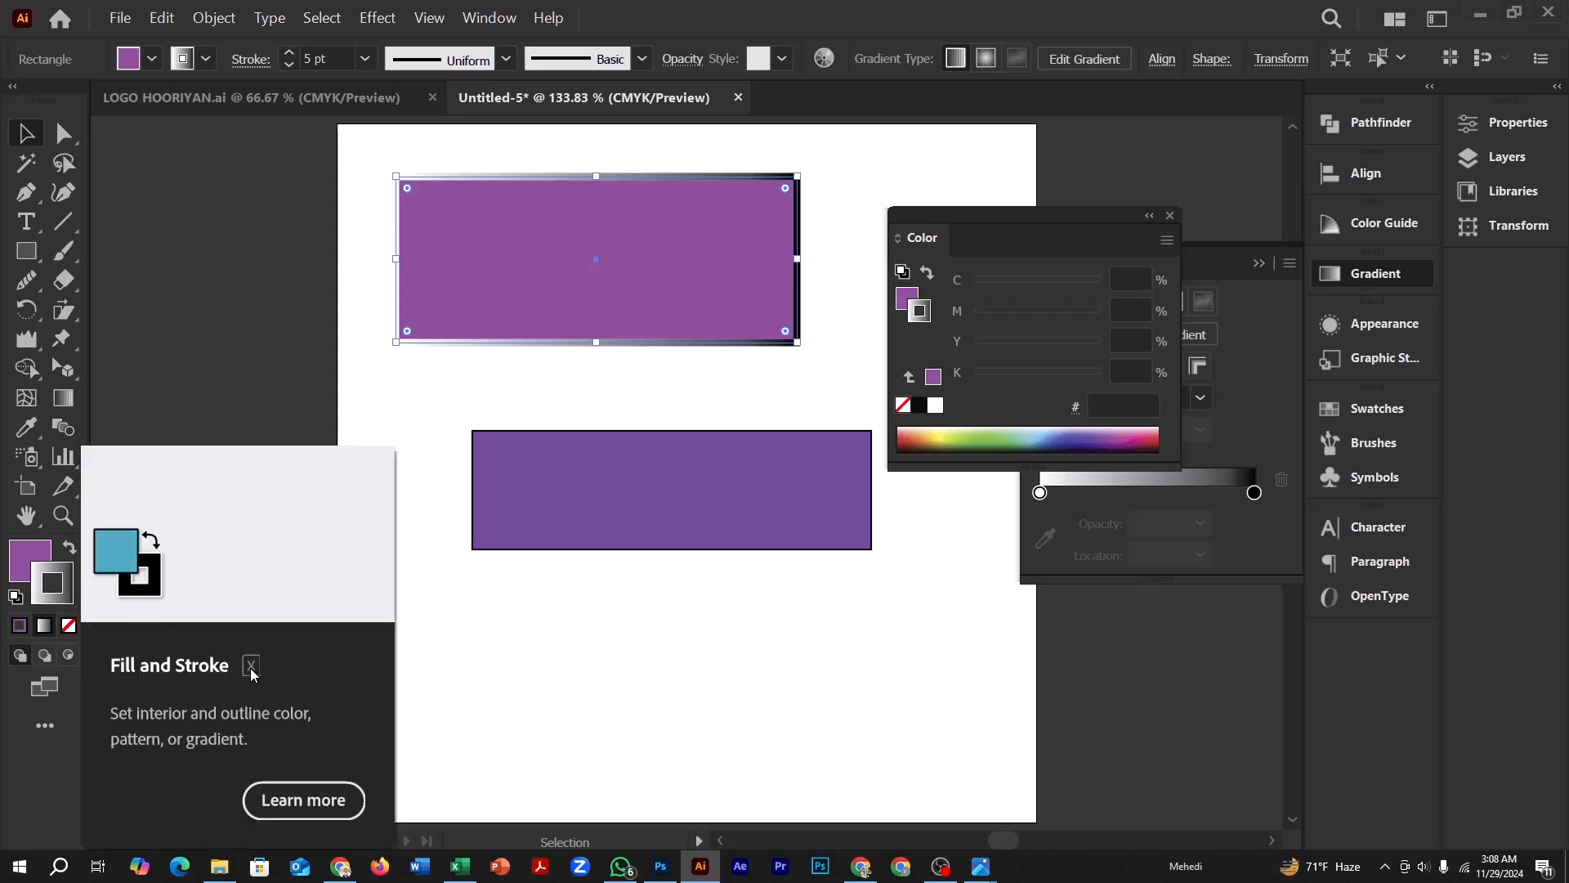
{"action": "key", "text": "x"}
{"action": "key", "text": "x"}
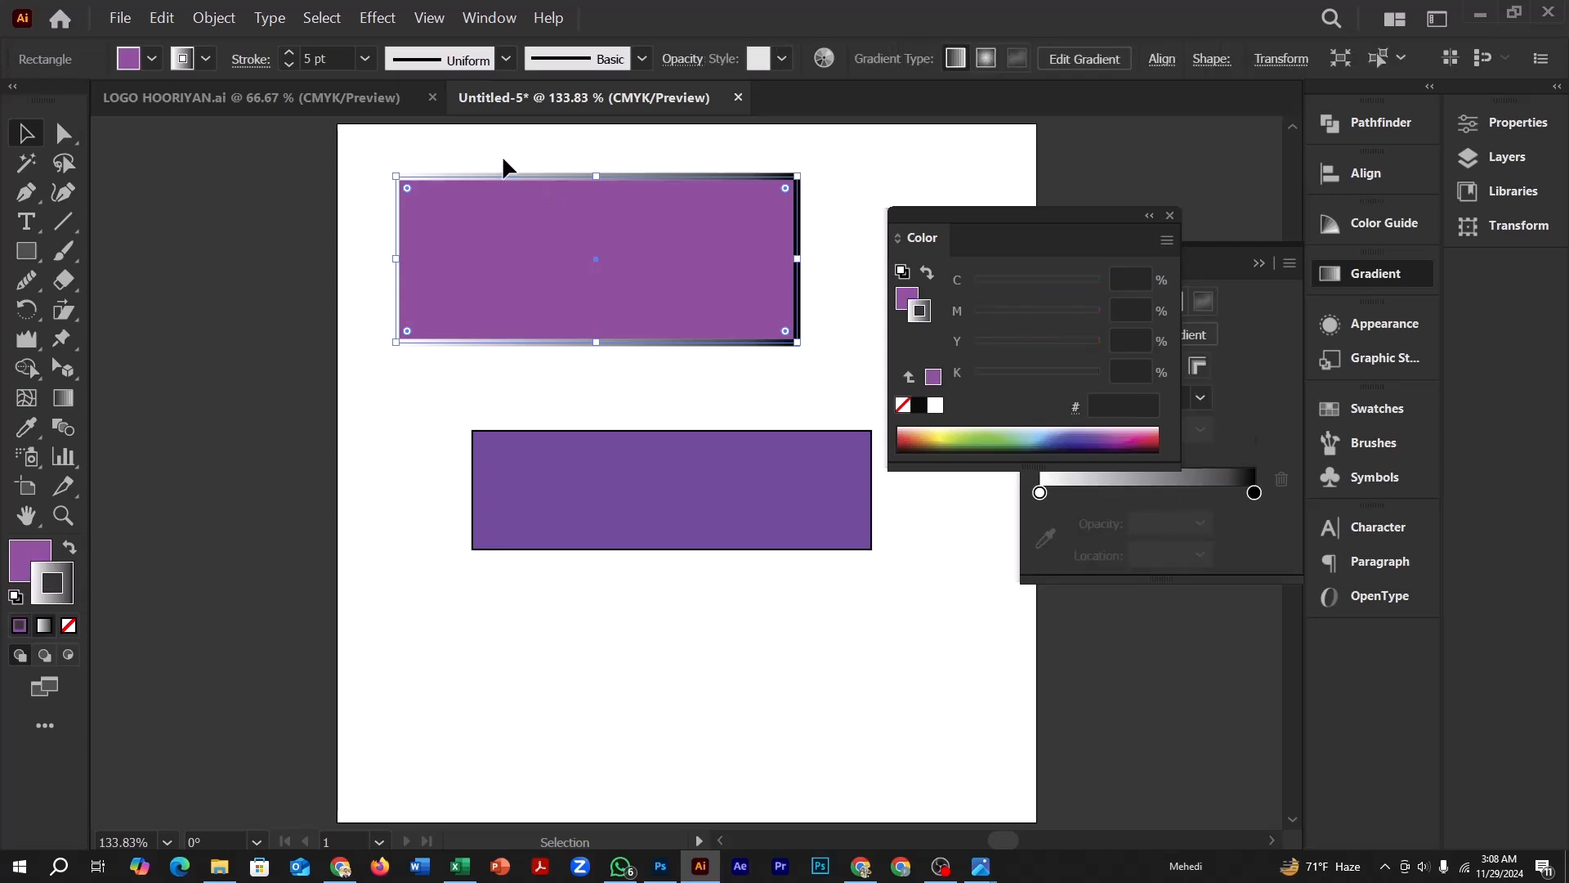
Delete both rectangles and collapse the Color and Gradient panels
{"action": "left_click_drag", "start_coordinate": [378, 165], "coordinate": [870, 546]}
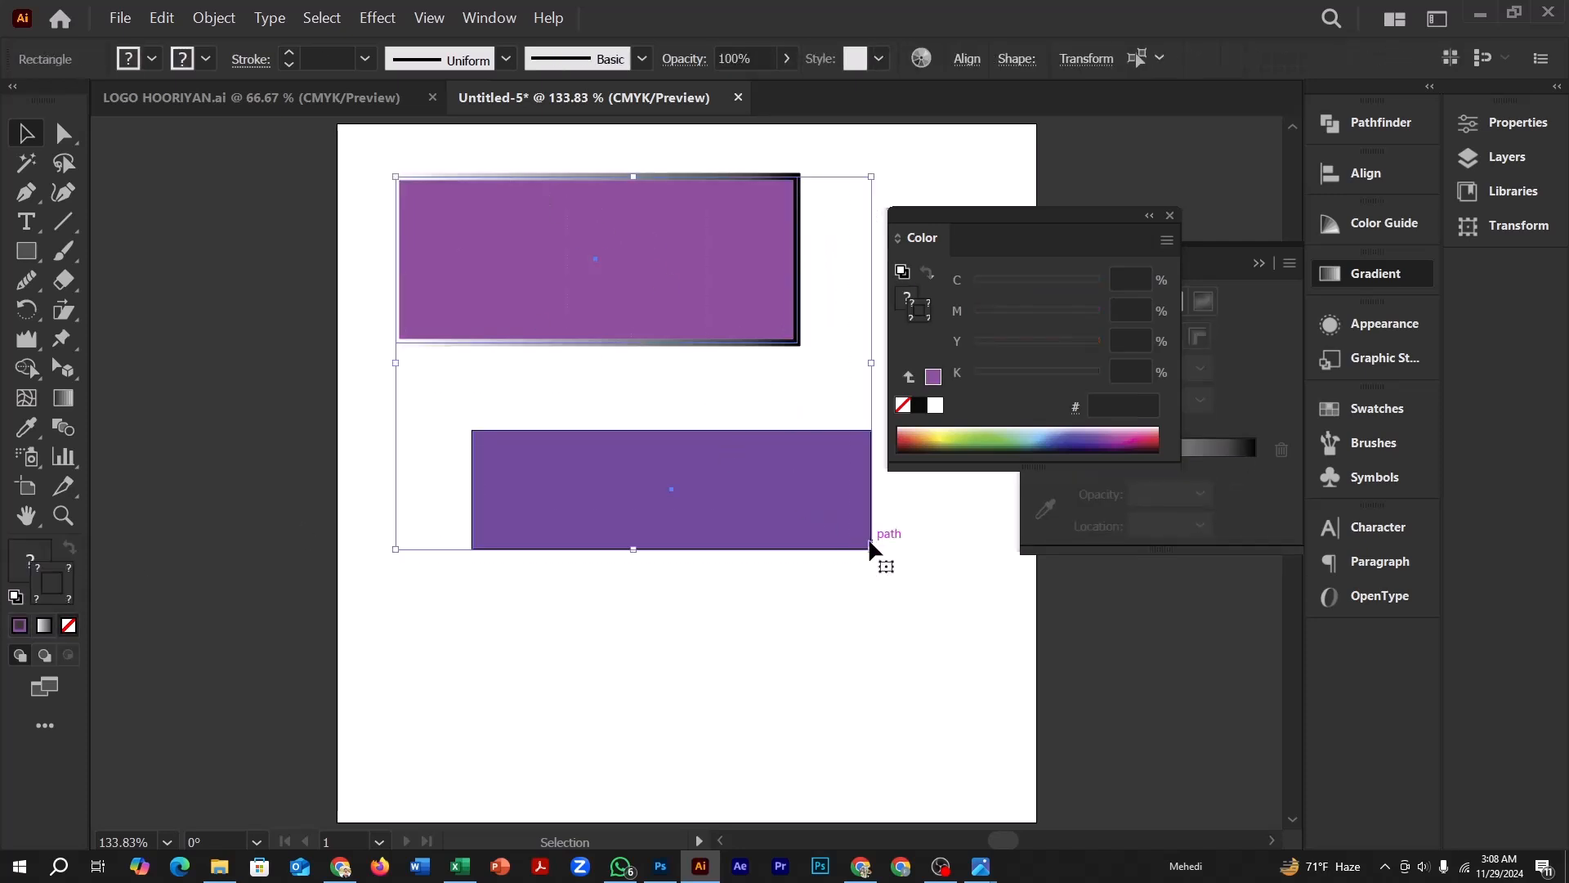
{"action": "key", "text": "Delete"}
{"action": "left_click", "coordinate": [1149, 216]}
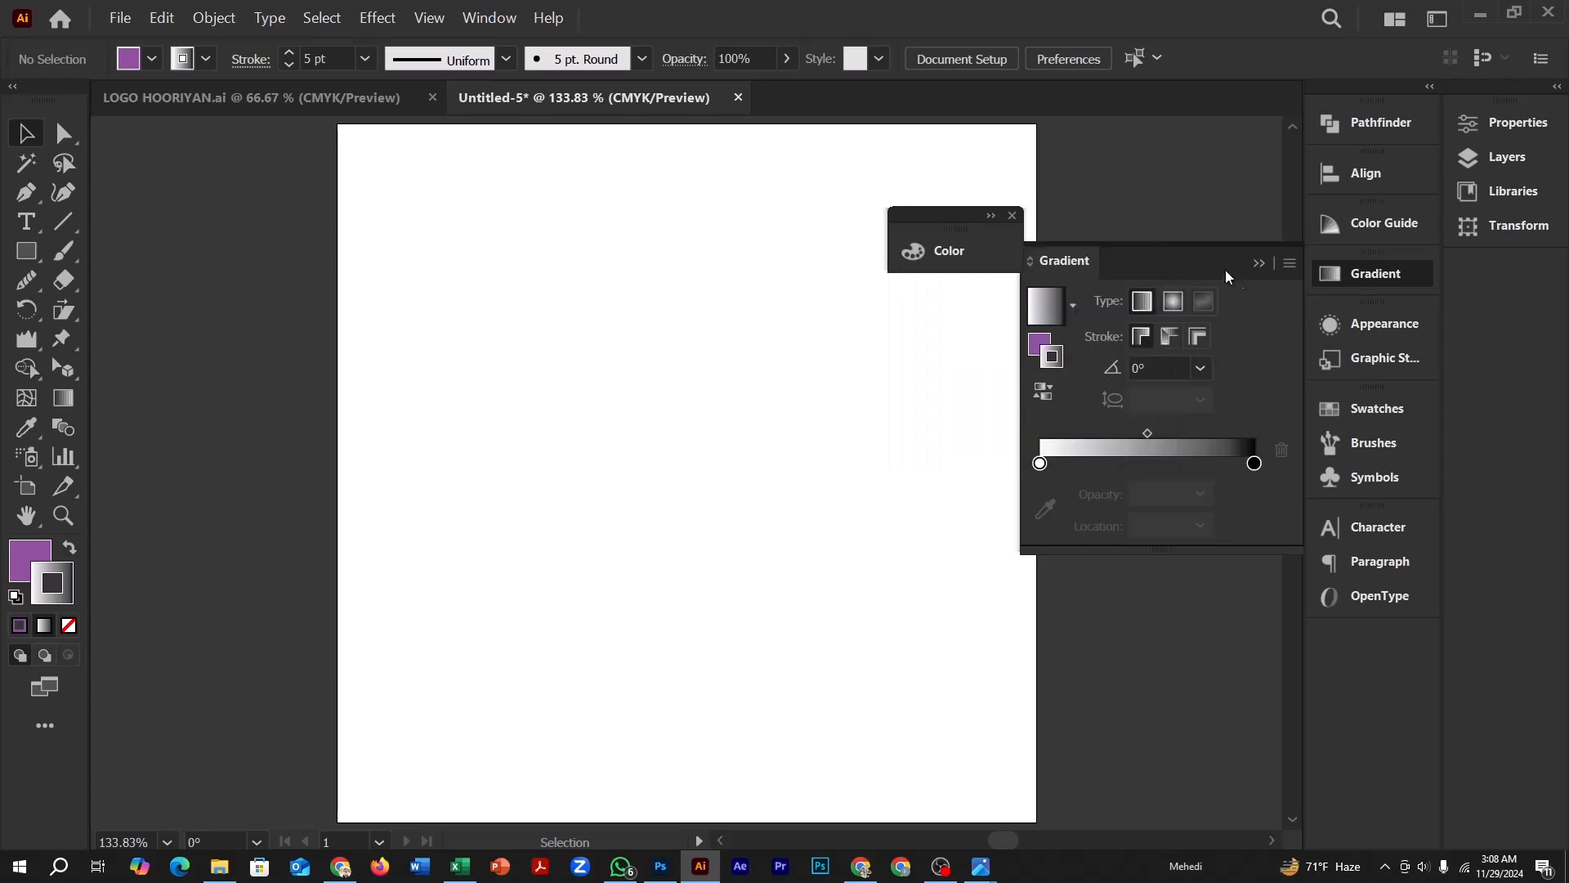
{"action": "left_click", "coordinate": [1259, 262]}
Draw a wide rectangle in the upper part of the artboard and place a copy of it directly below
{"action": "left_click", "coordinate": [27, 255]}
{"action": "left_click_drag", "start_coordinate": [465, 232], "coordinate": [927, 383]}
{"action": "key", "text": "v"}
{"action": "left_click_drag", "start_coordinate": [658, 326], "coordinate": [675, 483]}
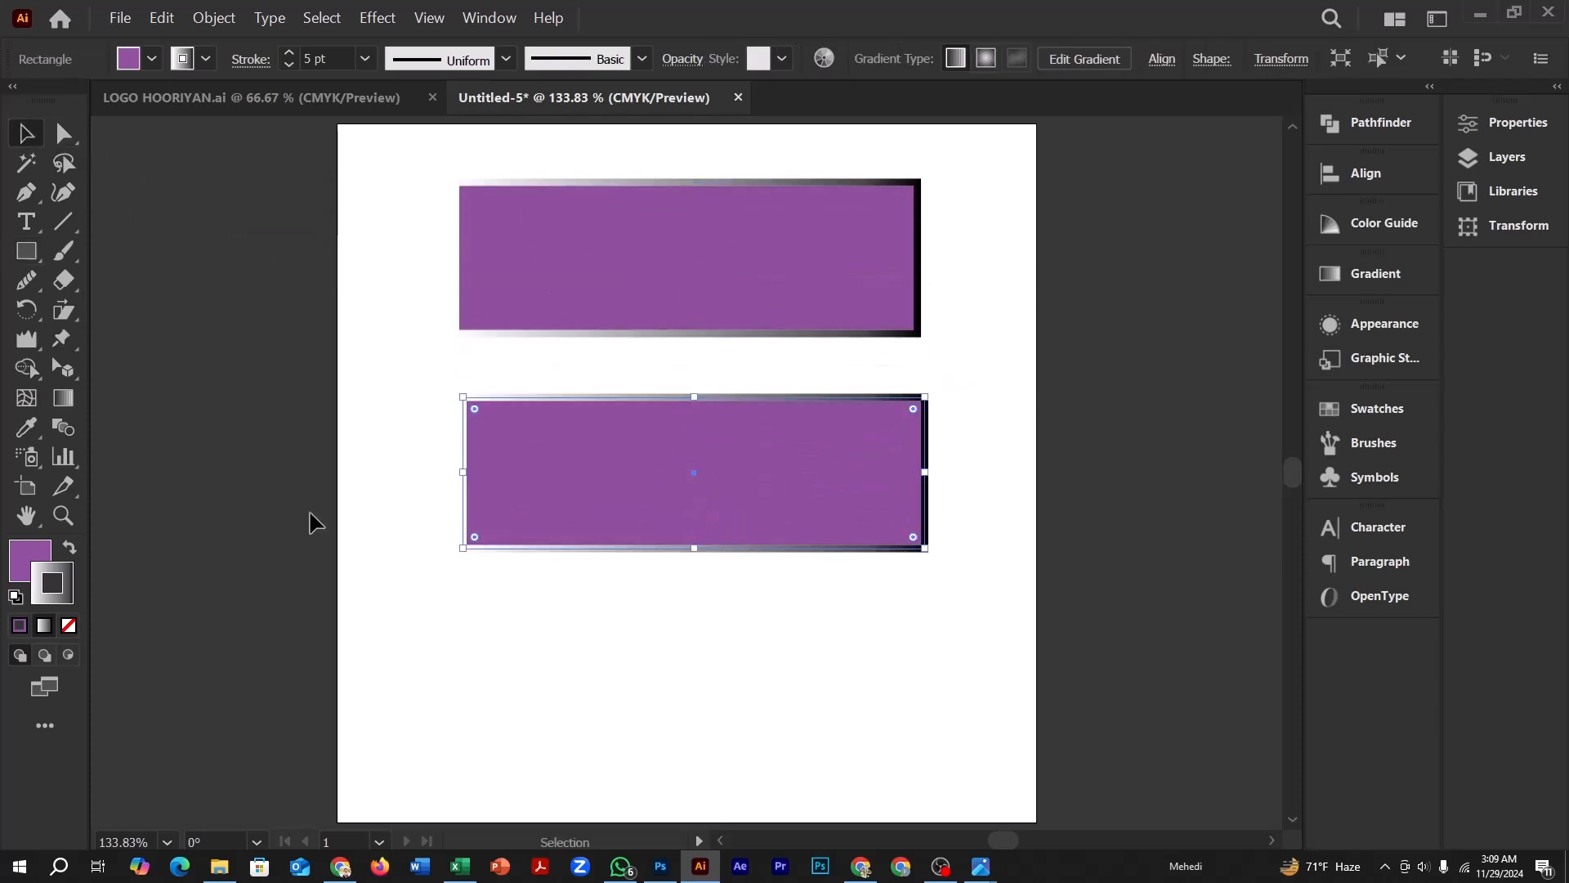
Change the lower rectangle's fill to pinkish red FF005C in the Color Picker
{"action": "left_click", "coordinate": [58, 573]}
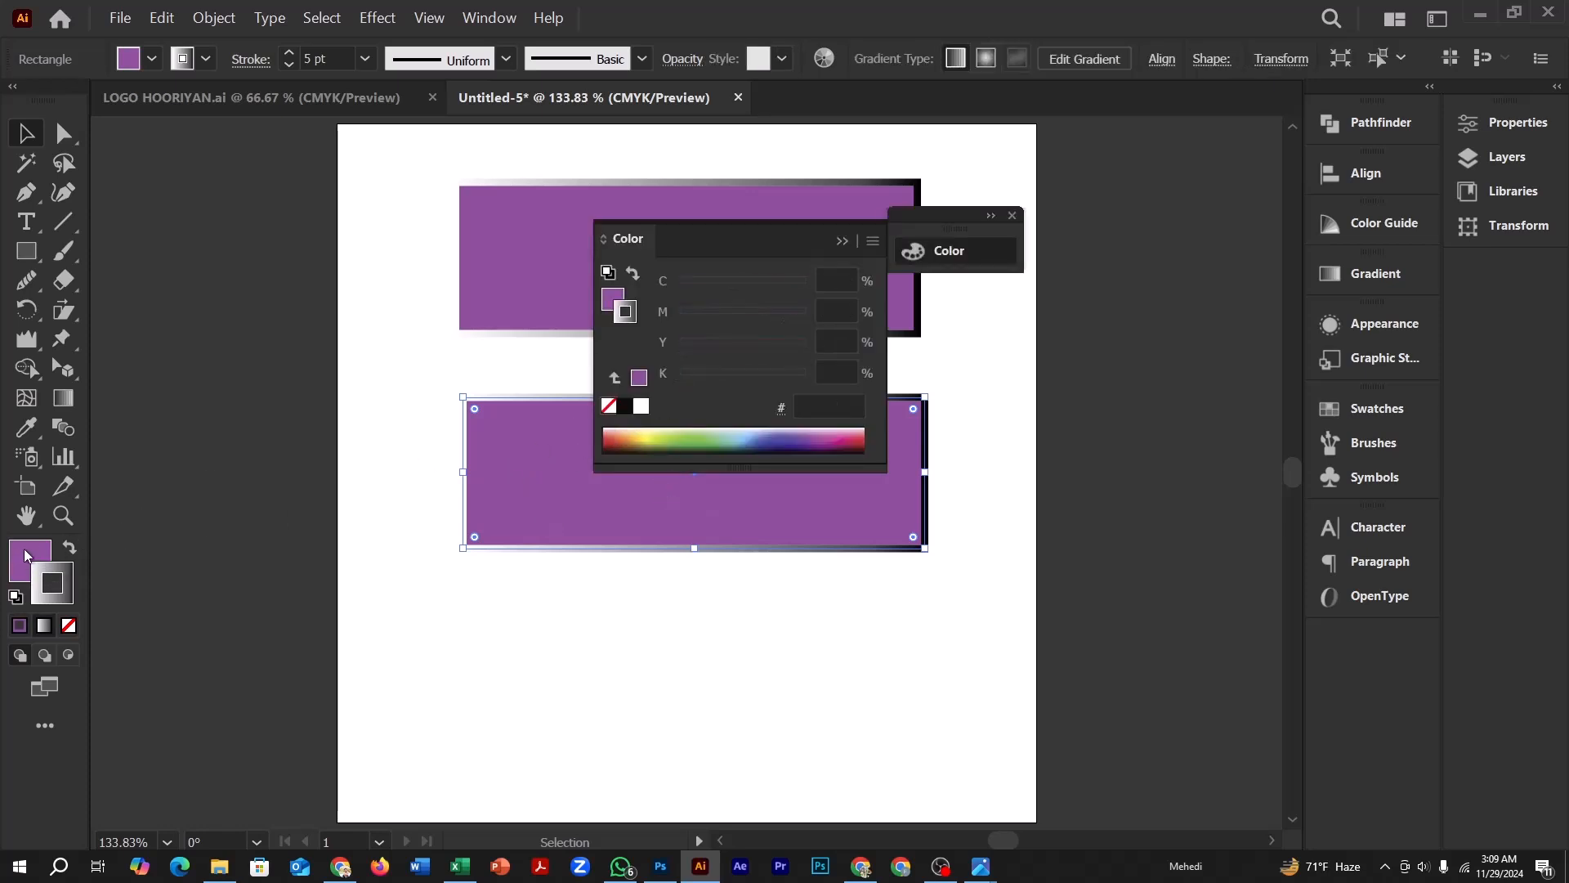
{"action": "double_click", "coordinate": [25, 557]}
{"action": "left_click_drag", "start_coordinate": [977, 280], "coordinate": [1227, 269]}
{"action": "left_click_drag", "start_coordinate": [1144, 278], "coordinate": [1340, 242]}
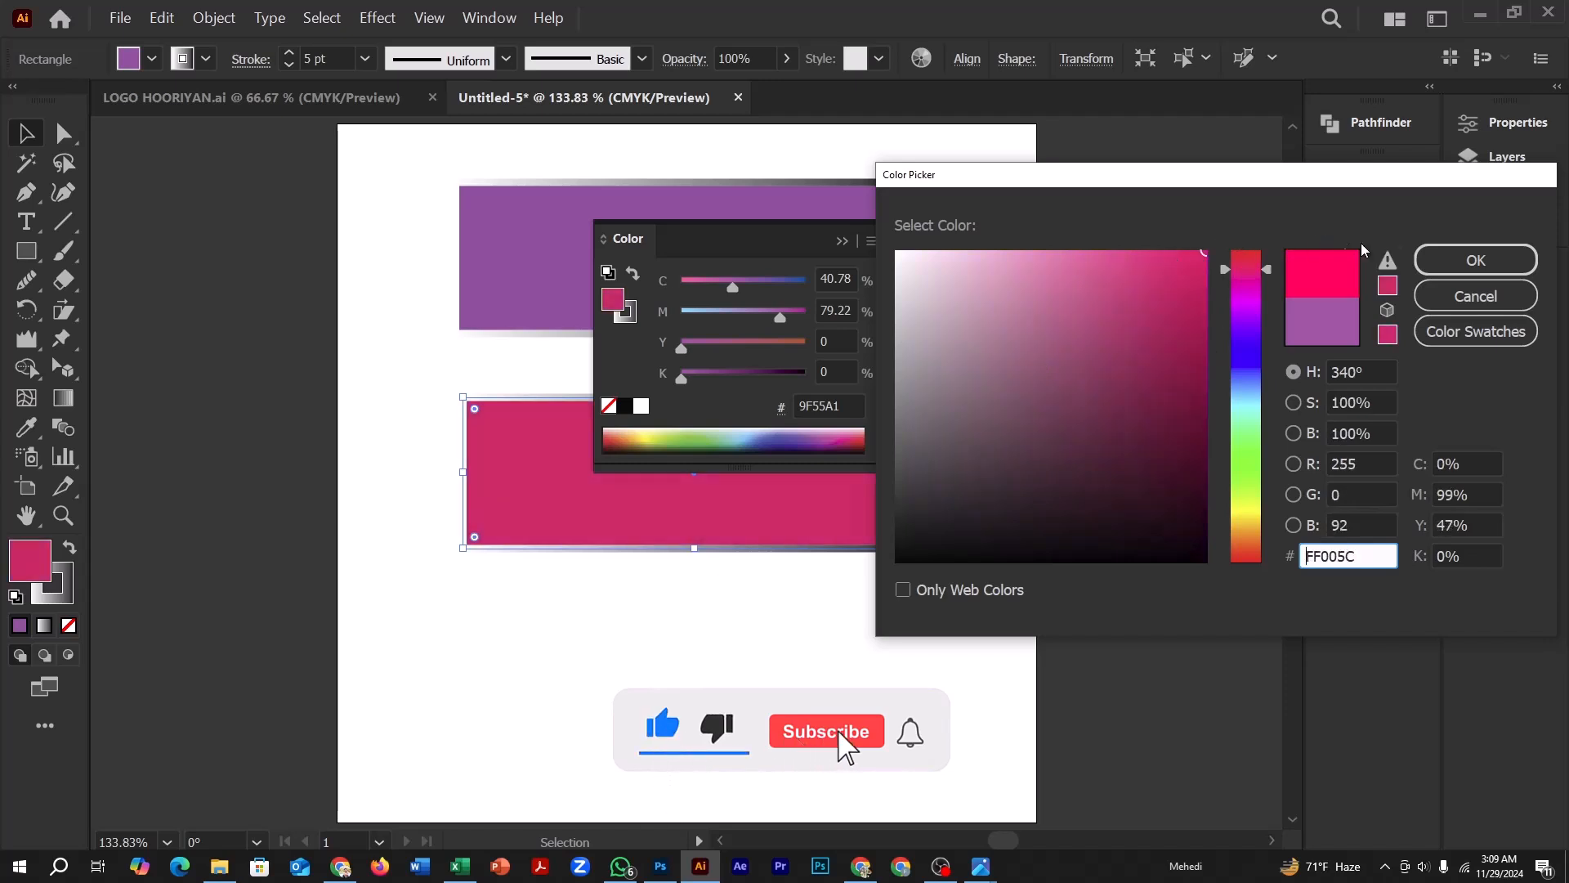
{"action": "left_click", "coordinate": [1476, 260]}
Move the floating Color panel clear of the rectangles, close it and reopen it
{"action": "left_click_drag", "start_coordinate": [784, 237], "coordinate": [1159, 278]}
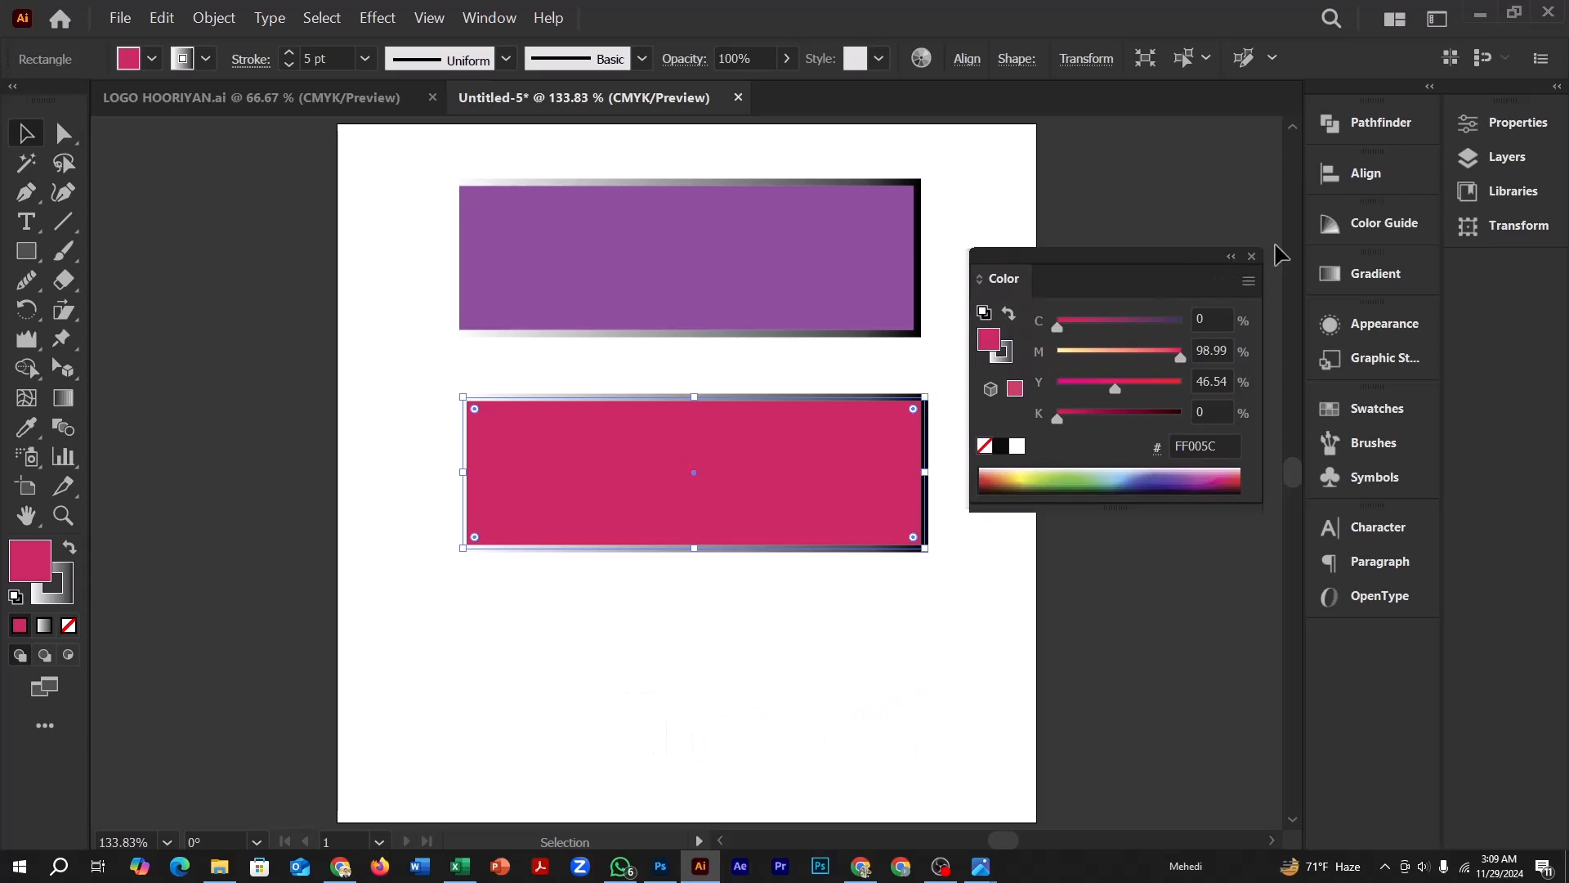
{"action": "left_click", "coordinate": [1252, 257]}
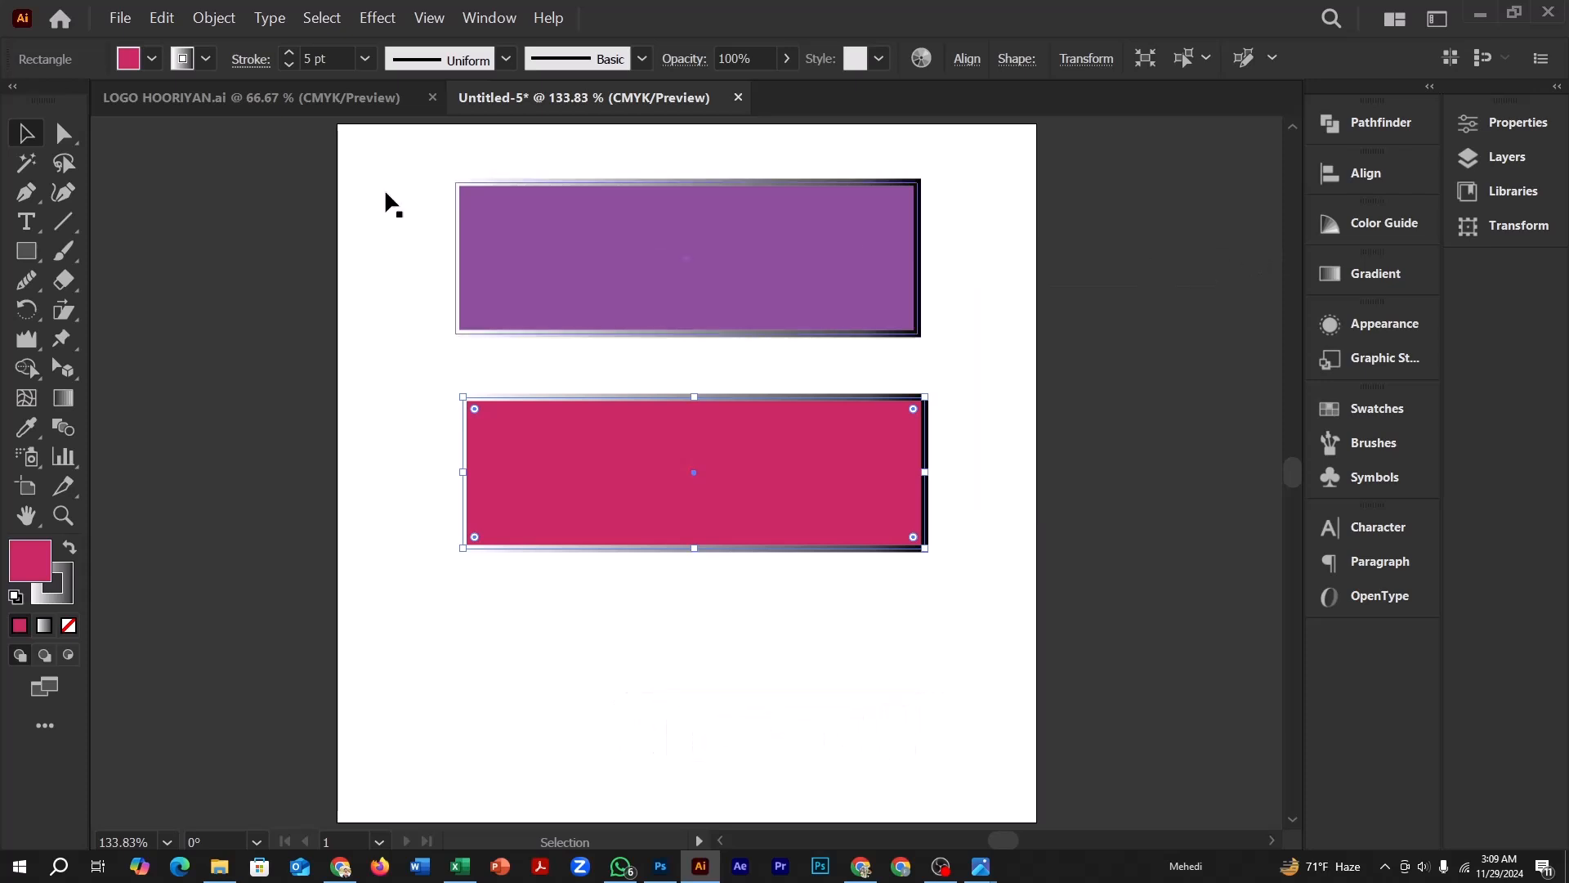
{"action": "left_click", "coordinate": [481, 11]}
{"action": "left_click", "coordinate": [579, 353]}
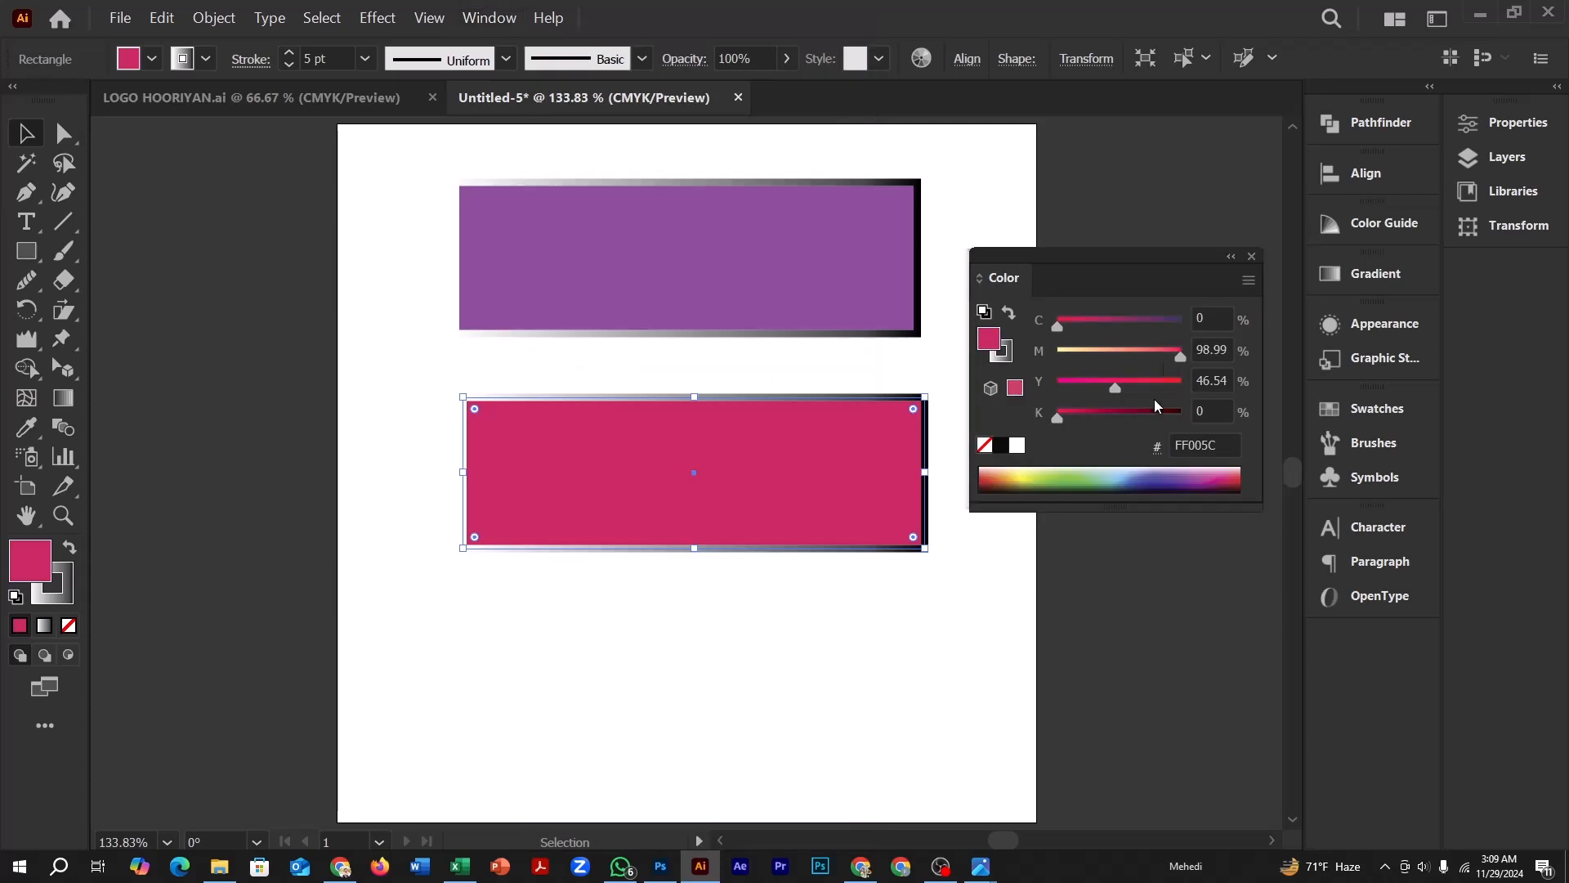
Sample fill colours from the colour spectrum for the lower rectangle, ending on dark red 730F15
{"action": "left_click", "coordinate": [1003, 476]}
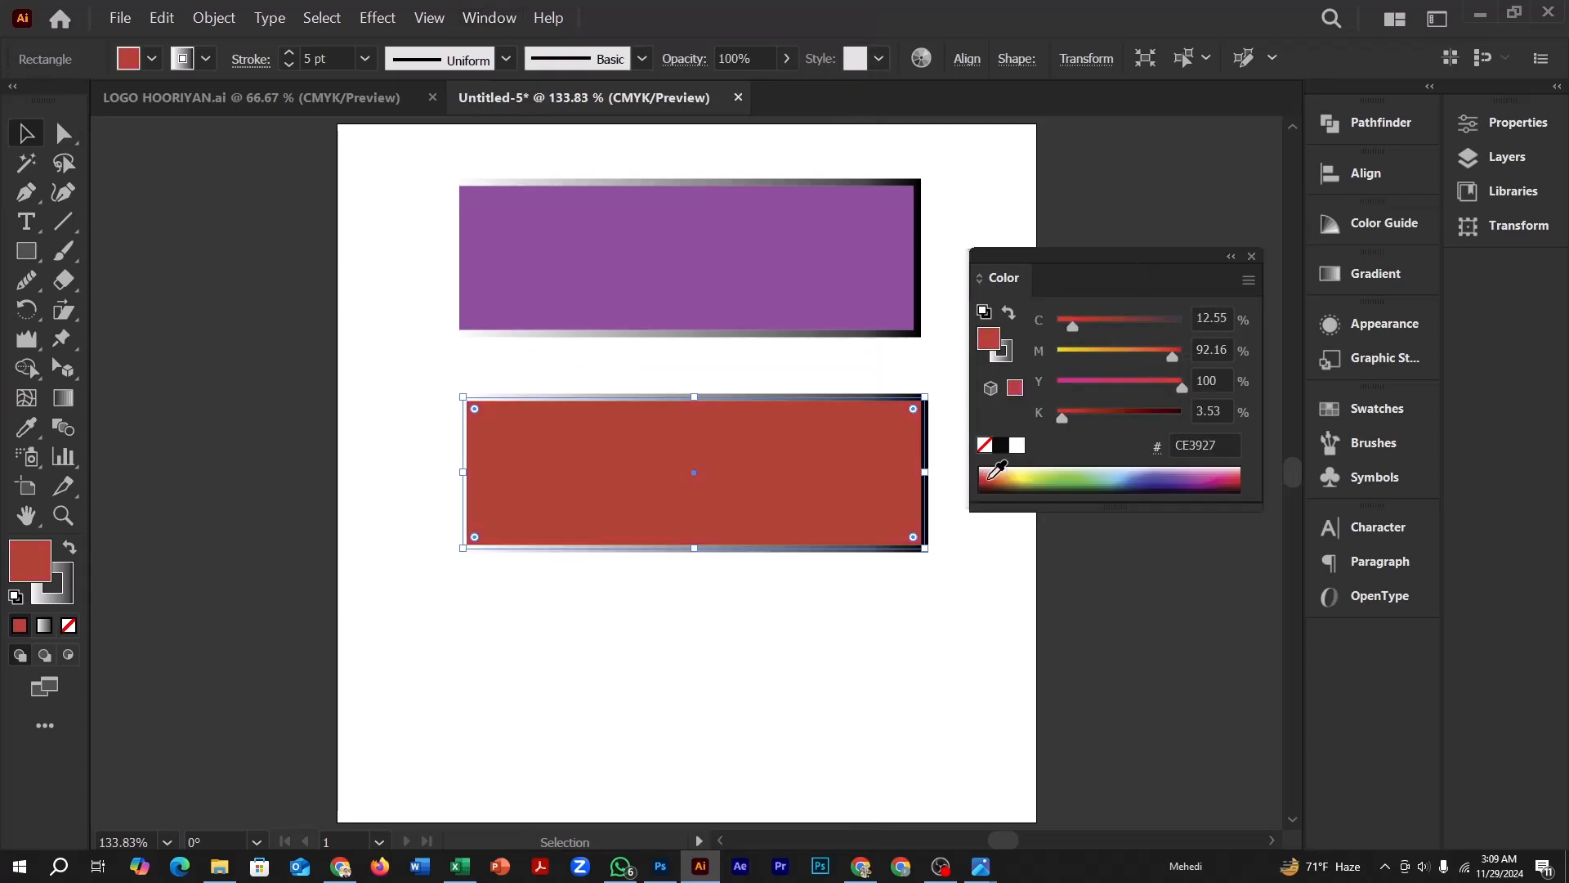
{"action": "left_click", "coordinate": [1170, 482]}
{"action": "left_click", "coordinate": [1177, 474]}
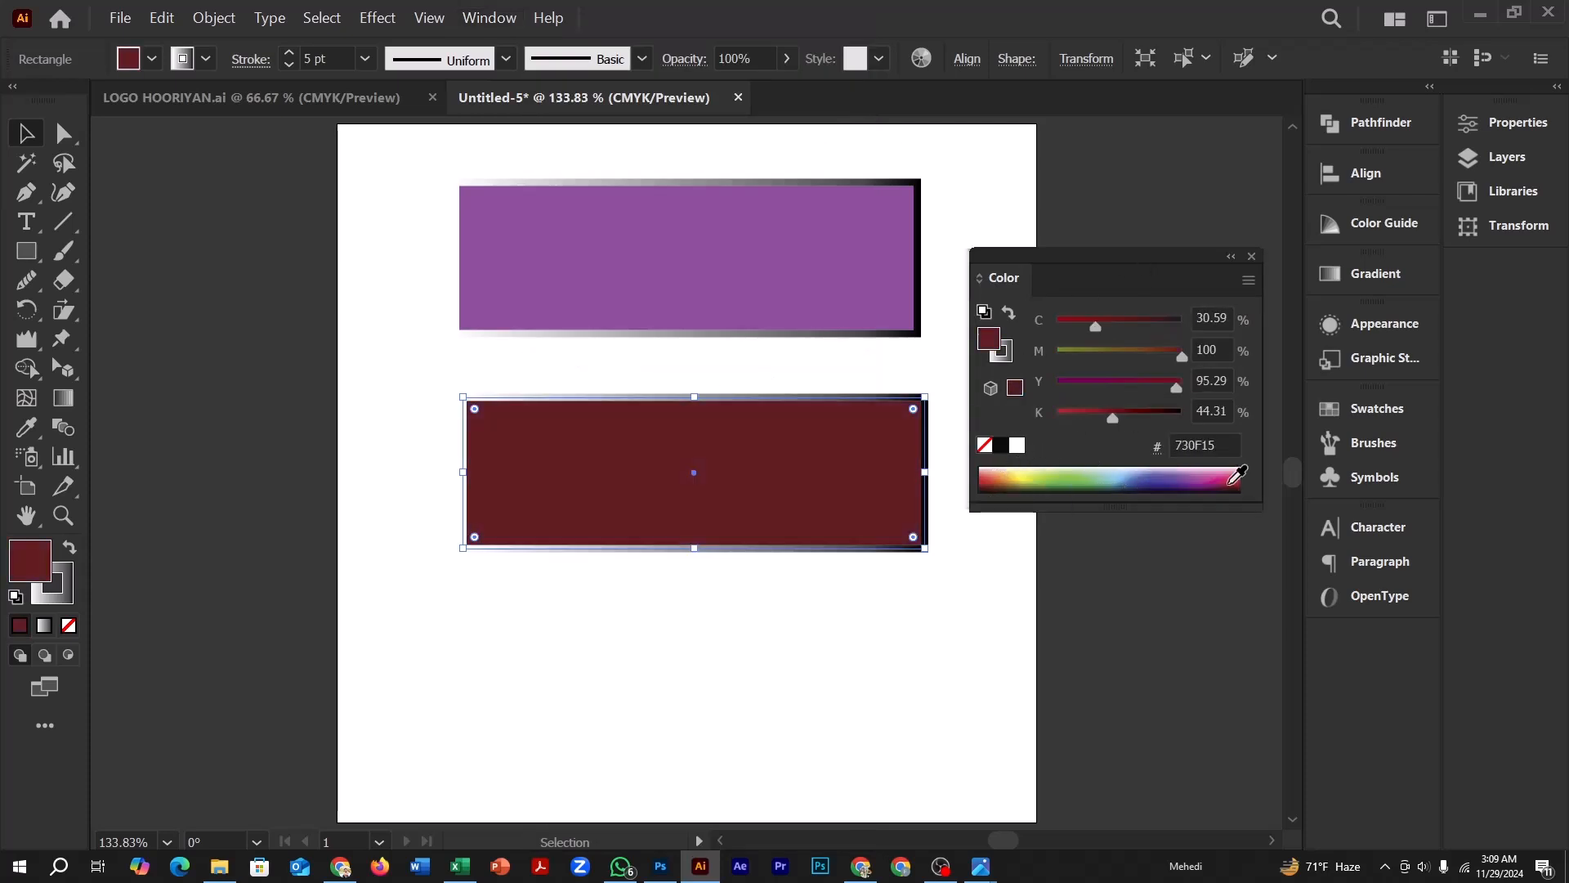
Set the lower rectangle's fill to red FF0019 in the Color Picker
{"action": "double_click", "coordinate": [993, 343]}
{"action": "type", "text": "FF0019"}
{"action": "left_click", "coordinate": [1476, 260]}
Recolour the upper rectangle's fill to near-black 1A0C17 from the colour spectrum, deselect it and put away the Color panel
{"action": "left_click", "coordinate": [787, 240]}
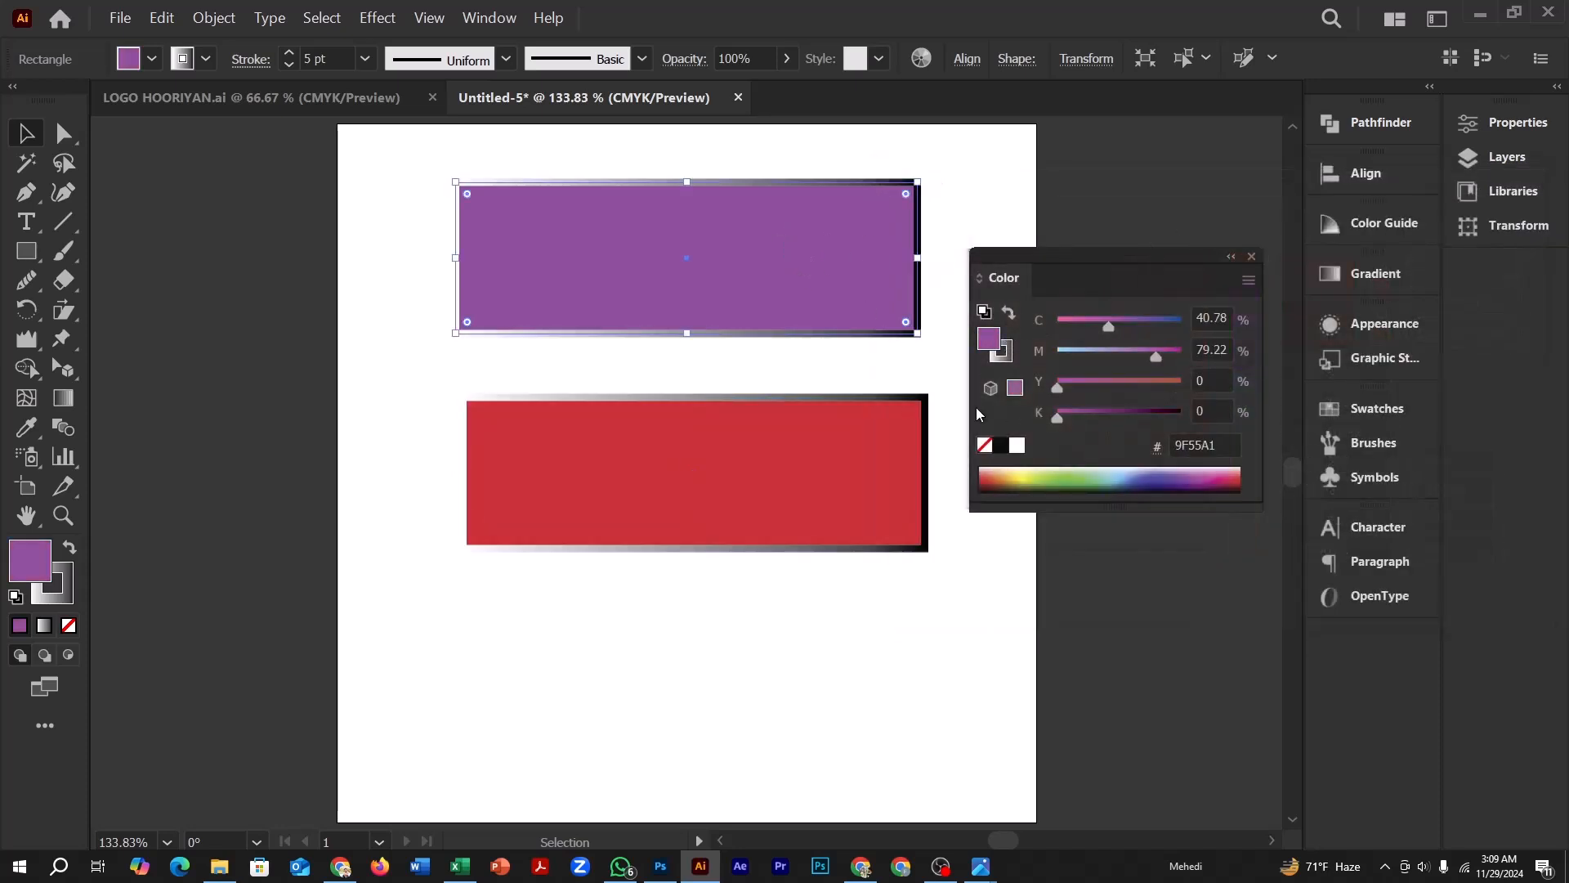
{"action": "left_click", "coordinate": [1179, 483]}
{"action": "left_click", "coordinate": [1204, 491]}
{"action": "left_click", "coordinate": [247, 269]}
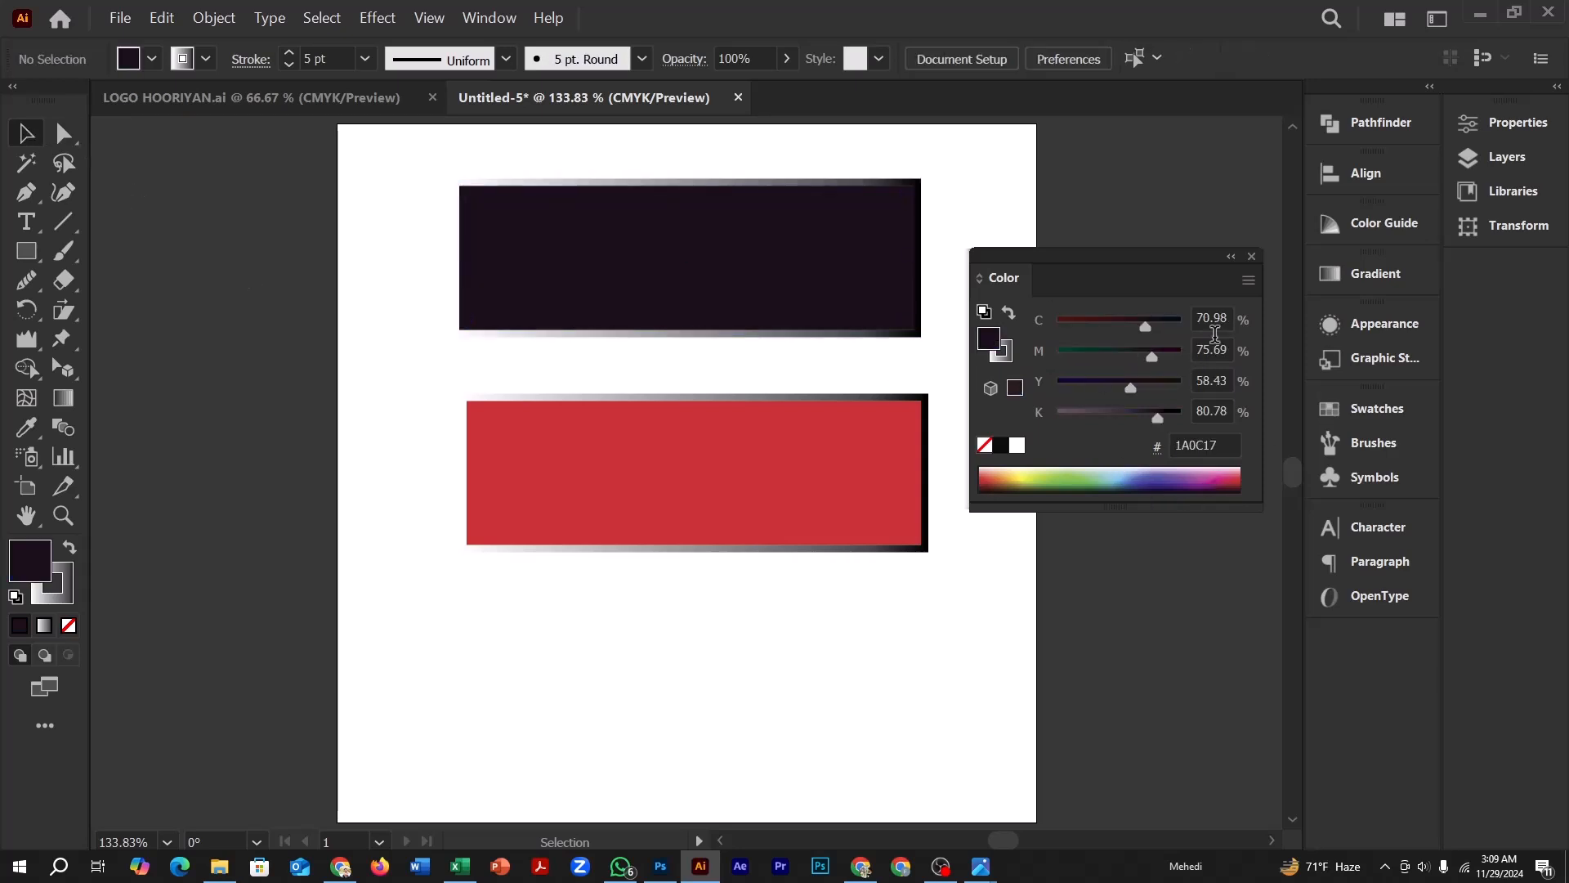
{"action": "left_click", "coordinate": [1232, 257]}
With no object selected, set the fill colour to magenta ED03C1 in the Color Picker
{"action": "double_click", "coordinate": [38, 552]}
{"action": "left_click", "coordinate": [1202, 272]}
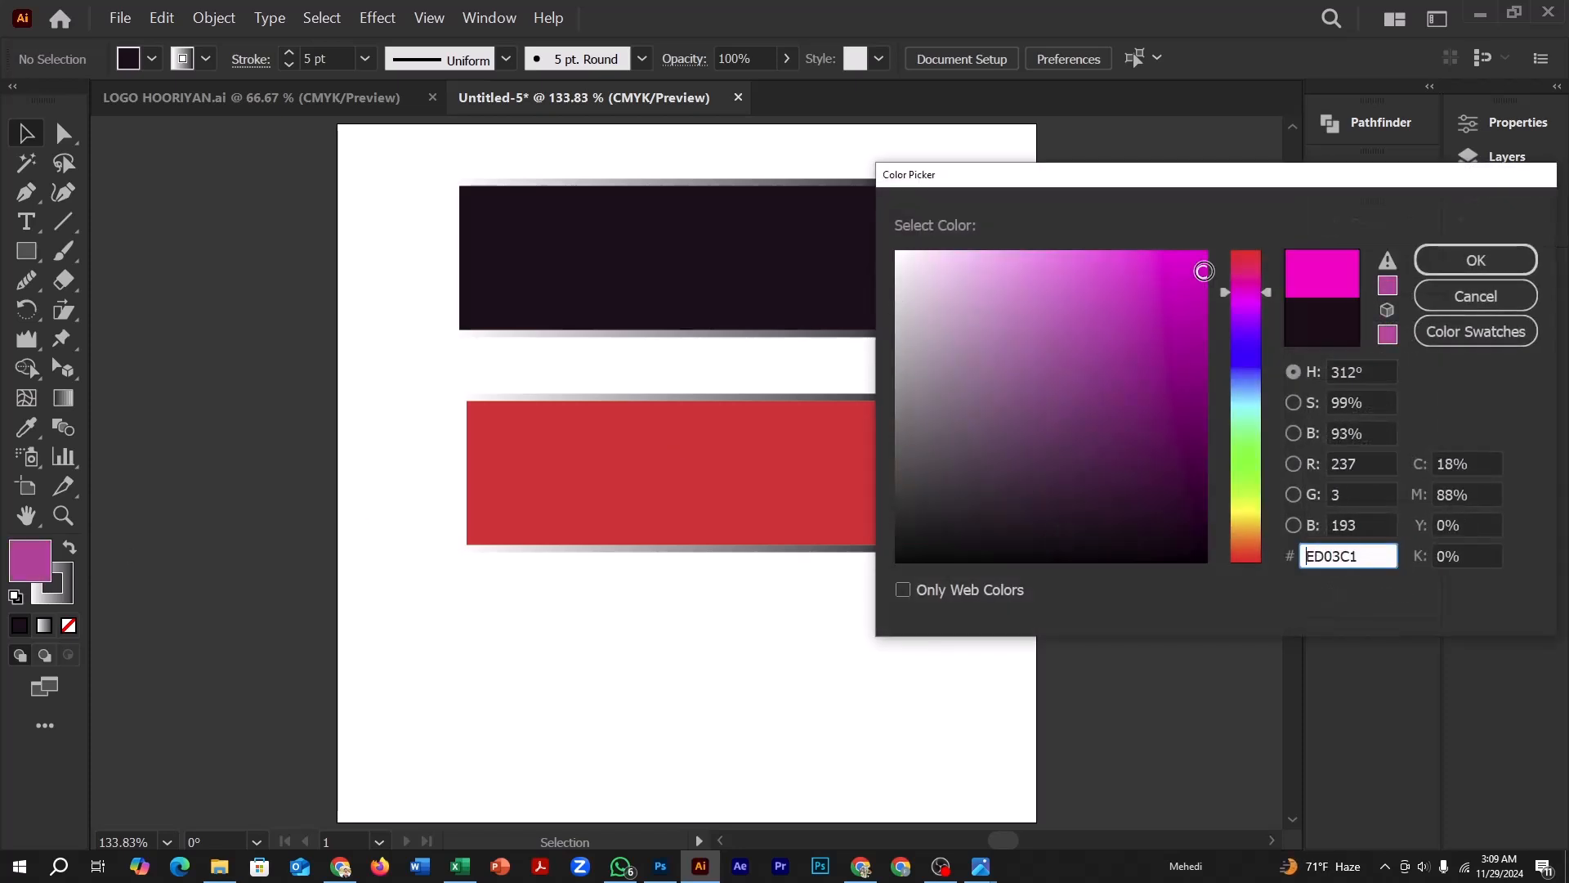
{"action": "left_click", "coordinate": [1463, 262]}
{"action": "left_click", "coordinate": [1095, 258]}
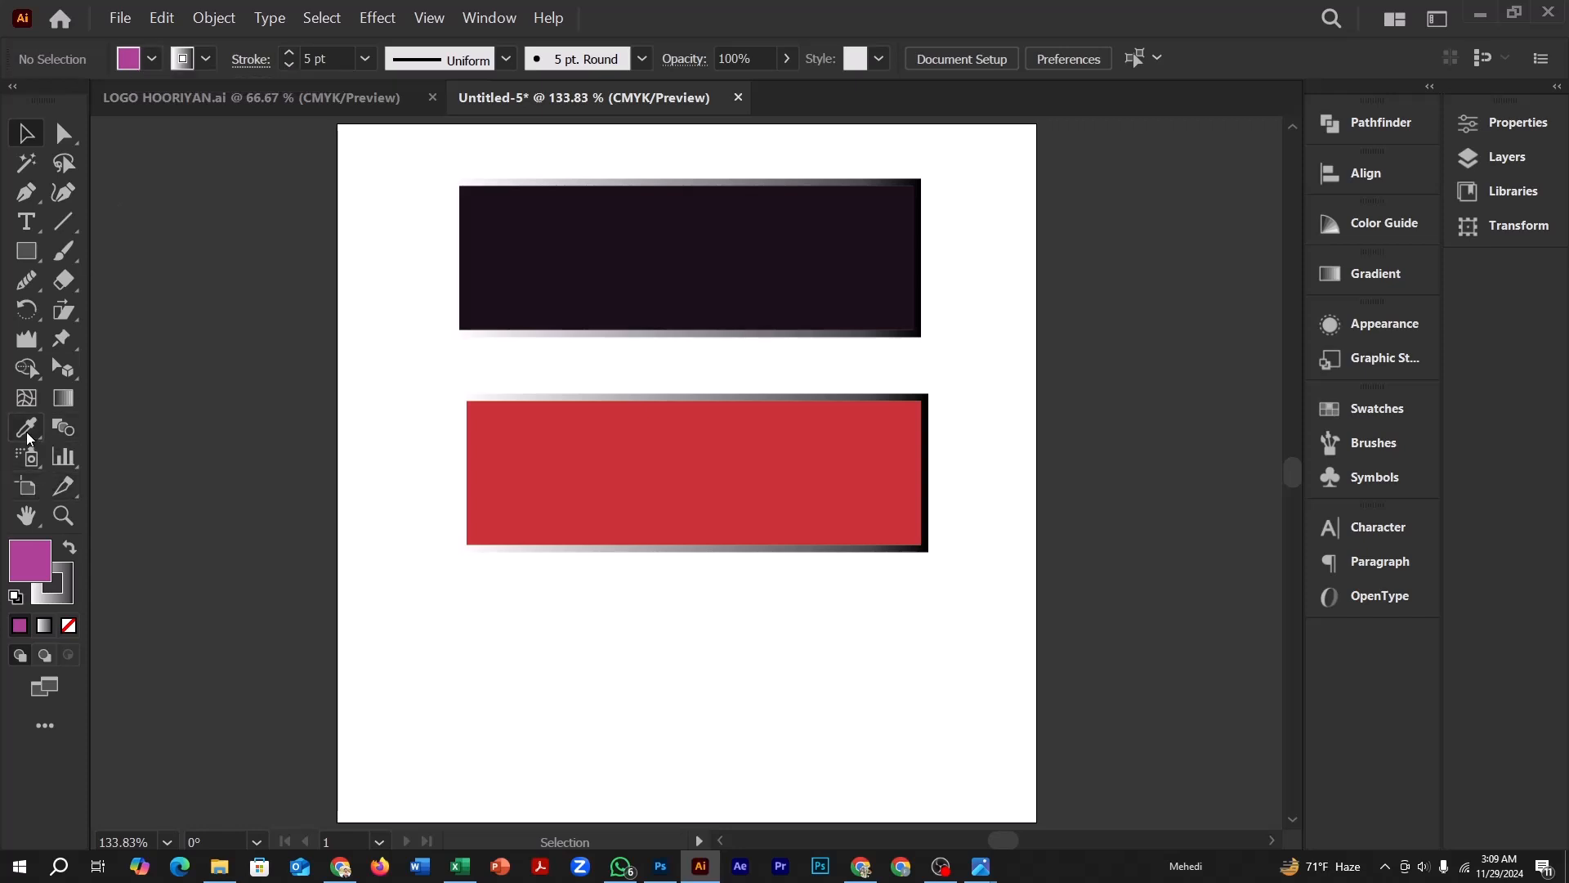
Activate the Rectangle tool and try None, Registration and several colour and gradient swatches as the fill, ending on a brown swatch
{"action": "left_click", "coordinate": [29, 250]}
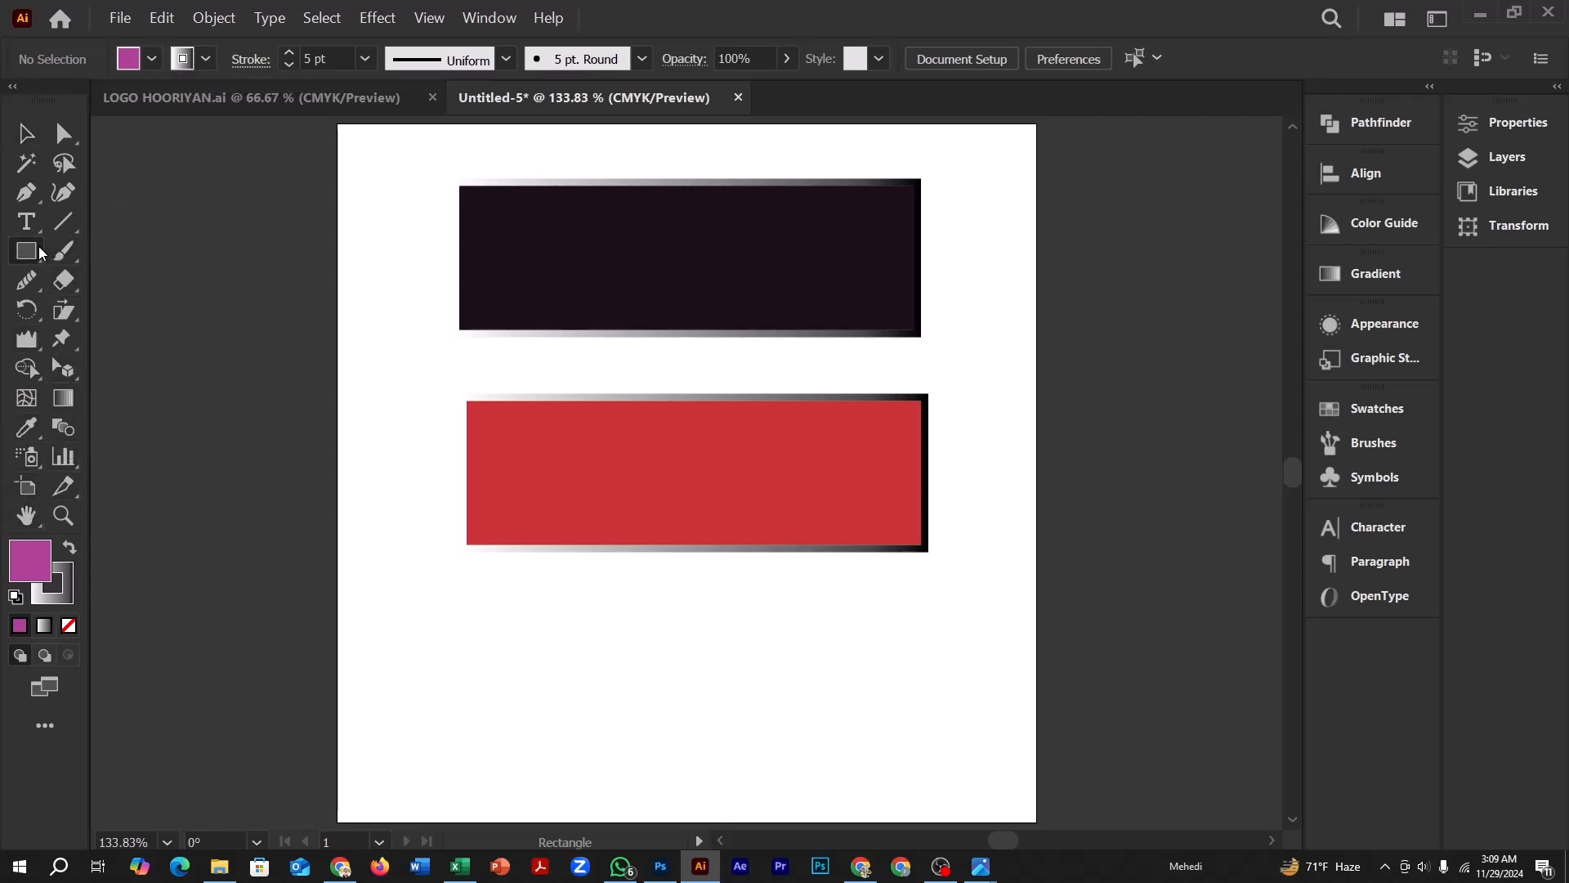
{"action": "left_click", "coordinate": [152, 60]}
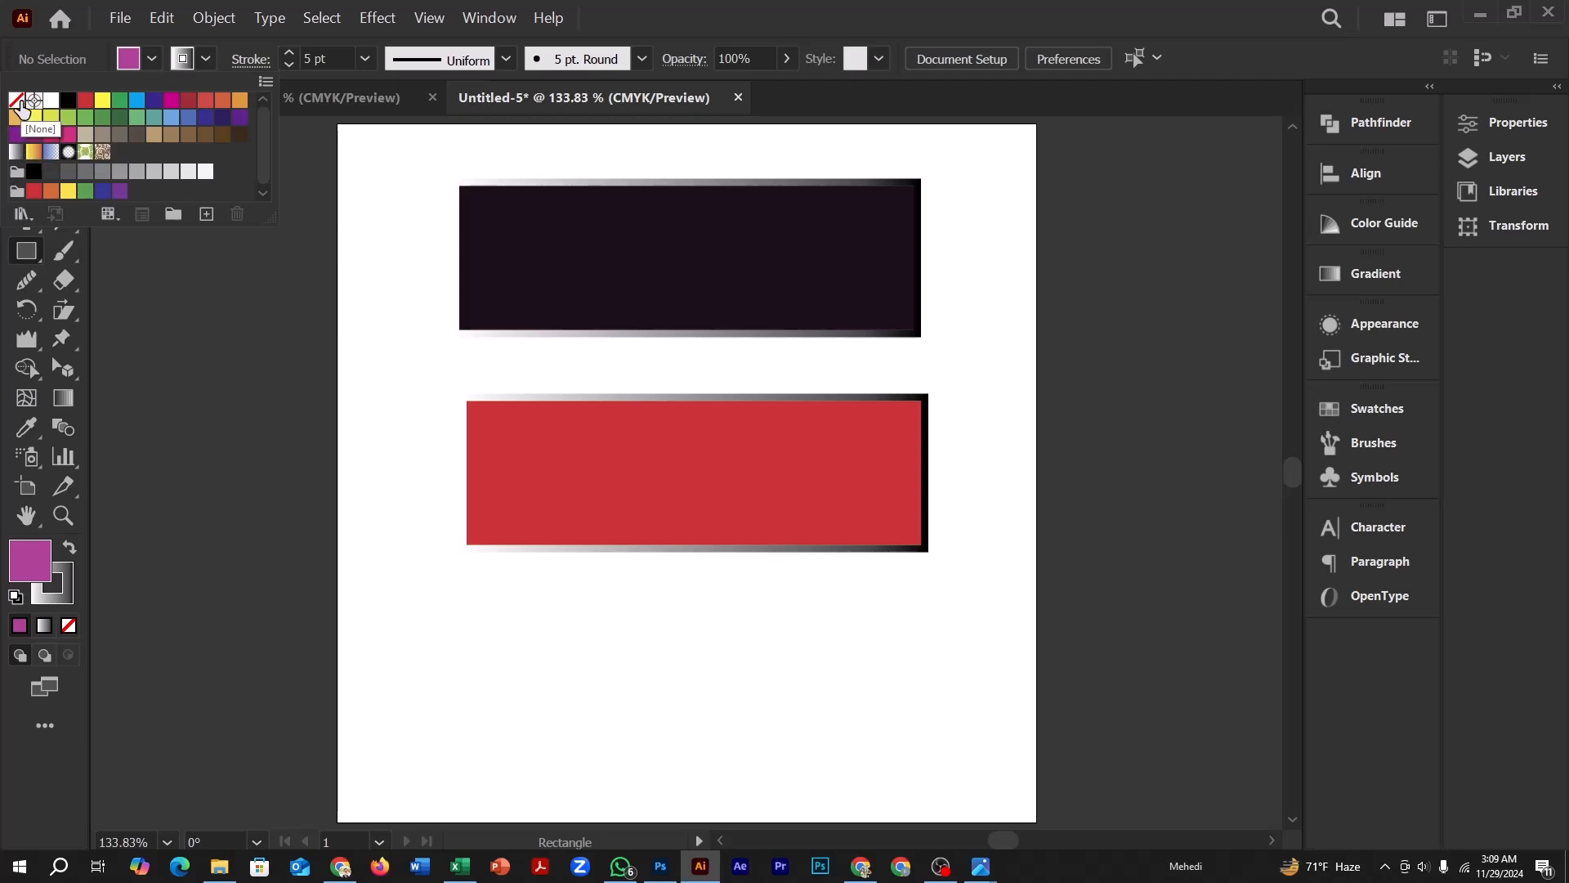
{"action": "left_click", "coordinate": [18, 103]}
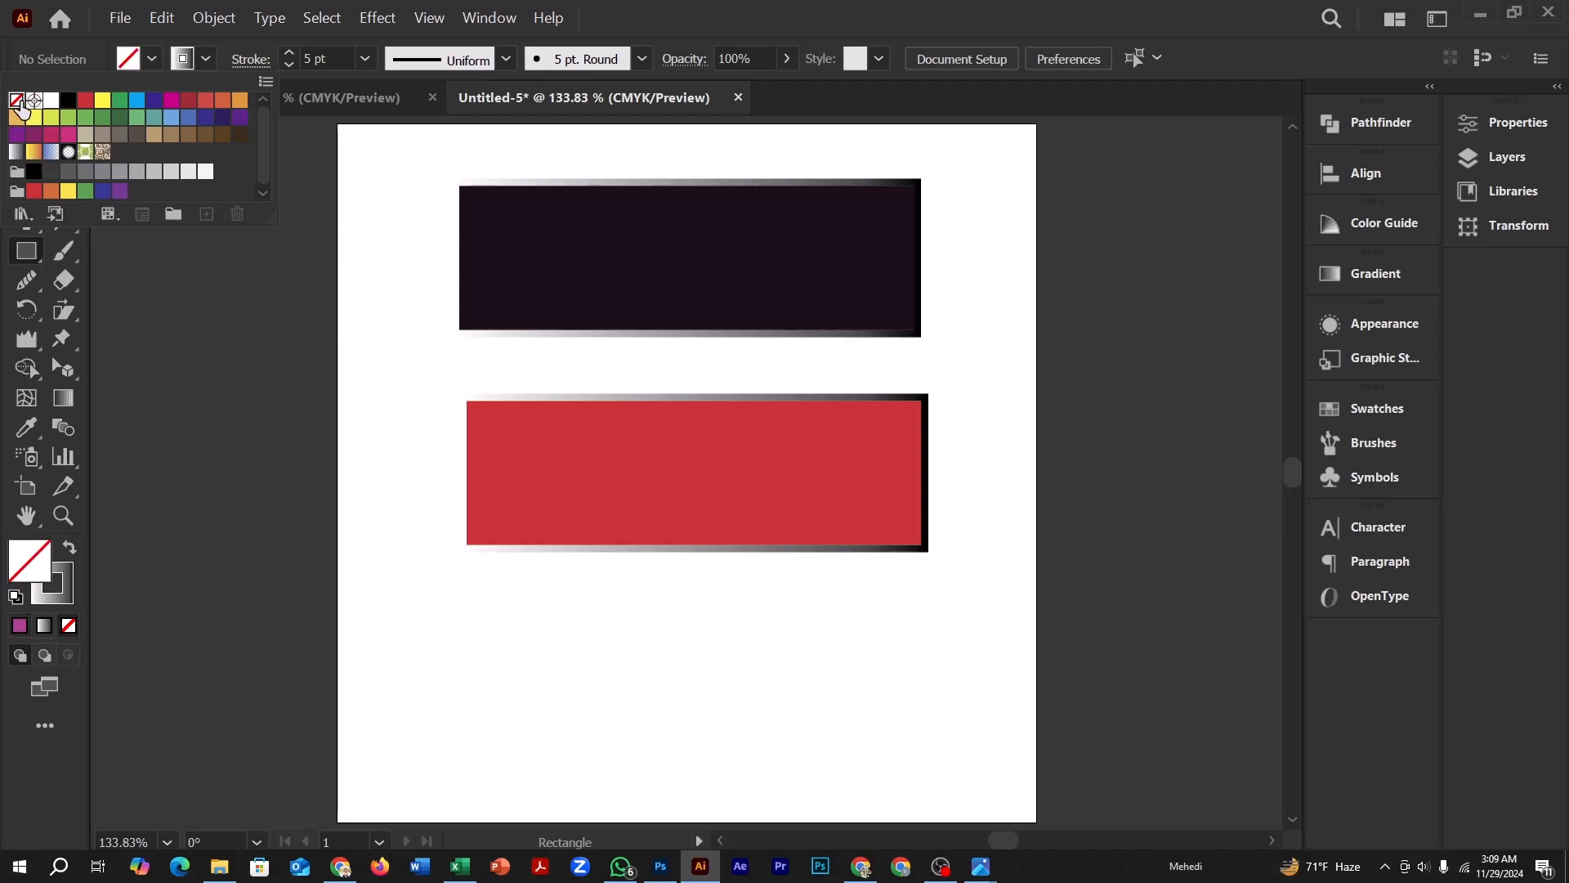
{"action": "left_click", "coordinate": [34, 101]}
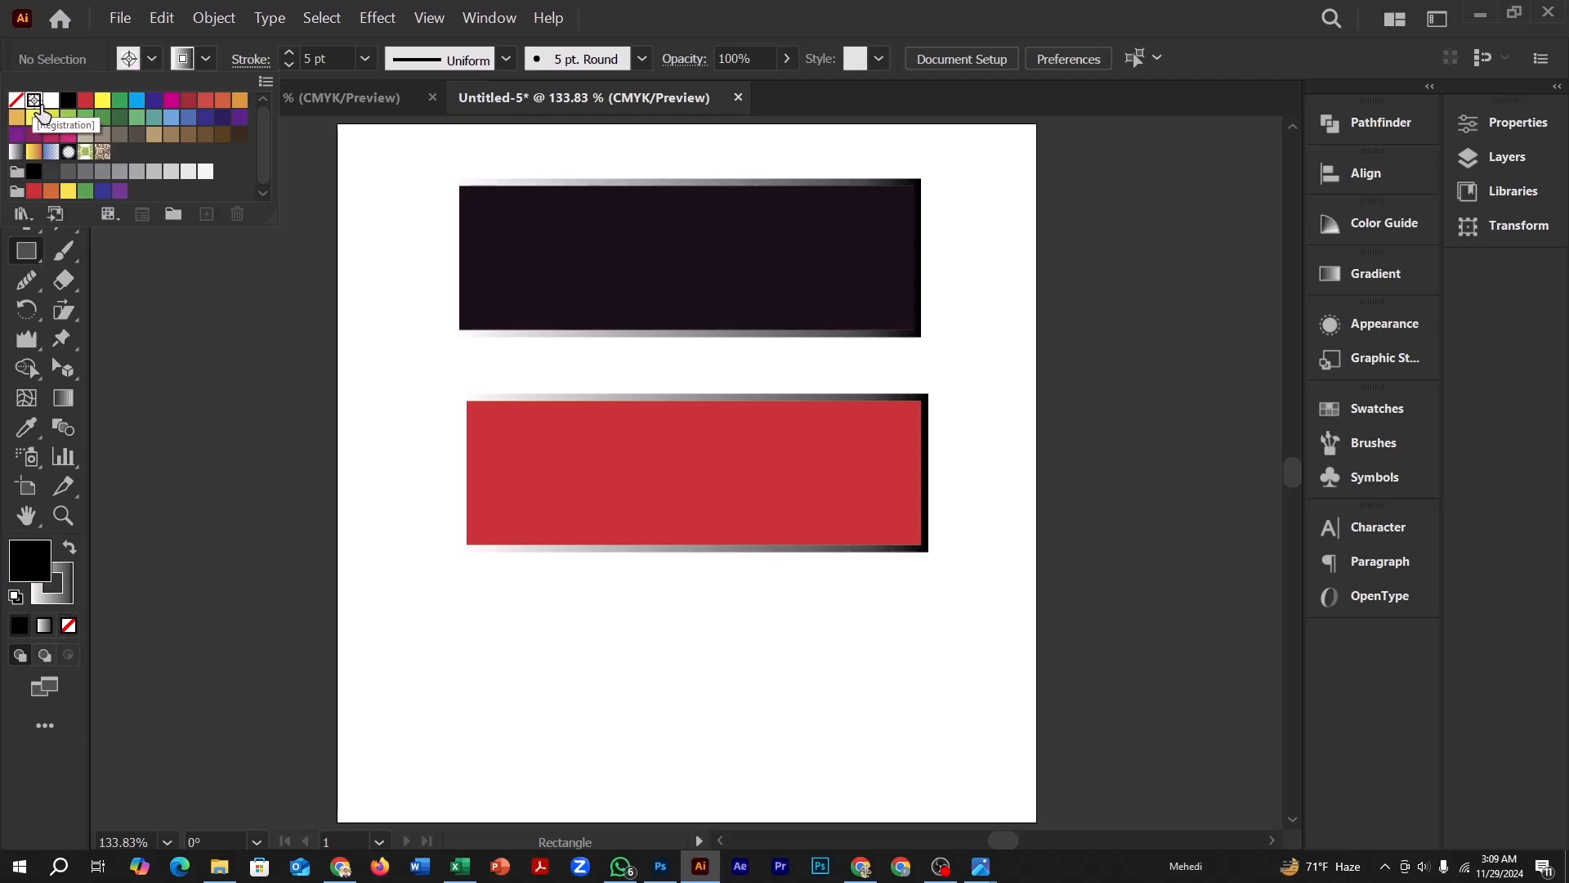
{"action": "left_click", "coordinate": [68, 100]}
{"action": "left_click", "coordinate": [86, 100]}
{"action": "left_click", "coordinate": [138, 100]}
{"action": "left_click", "coordinate": [206, 117]}
{"action": "left_click", "coordinate": [85, 116]}
{"action": "left_click", "coordinate": [16, 134]}
{"action": "left_click", "coordinate": [16, 151]}
{"action": "left_click", "coordinate": [188, 134]}
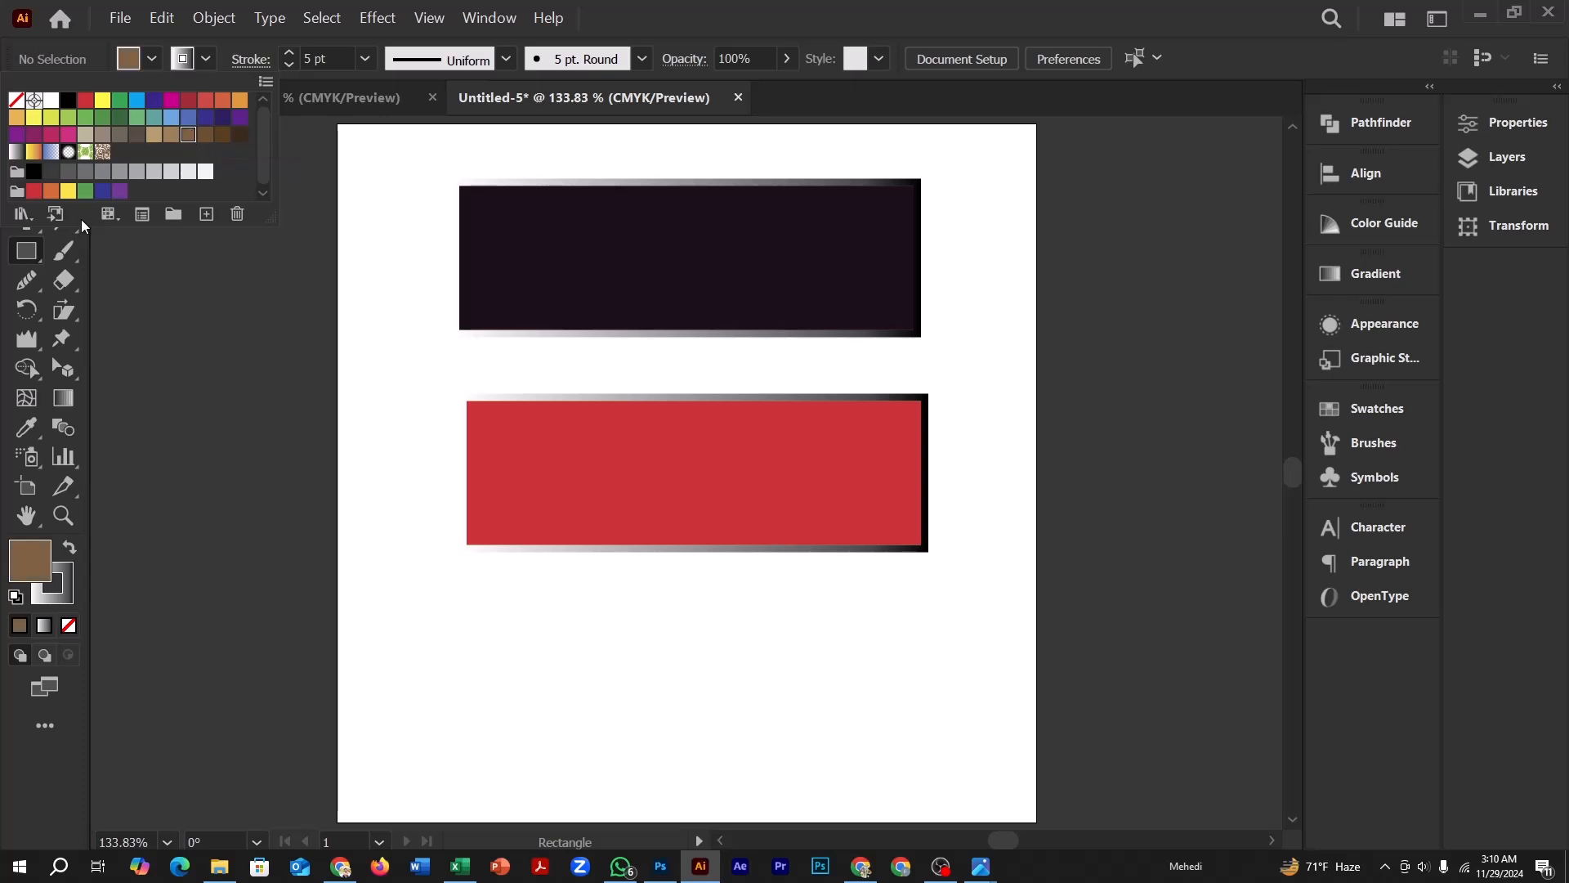
Load the Celebration swatch library and choose its red swatch as the fill colour
{"action": "left_click", "coordinate": [22, 214]}
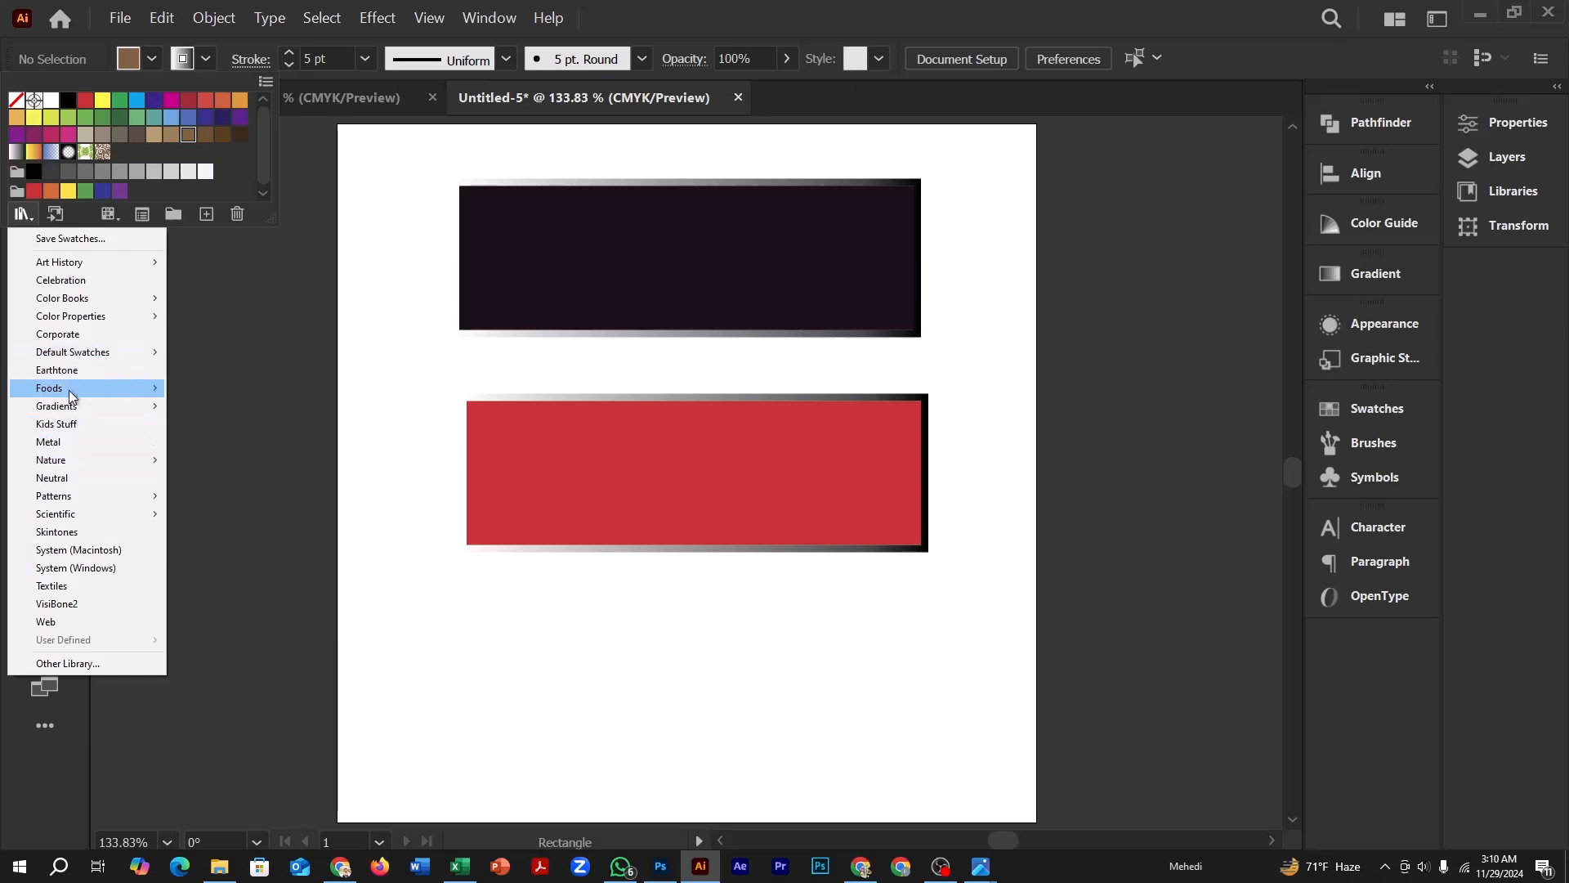
{"action": "left_click", "coordinate": [27, 219]}
{"action": "left_click", "coordinate": [56, 280]}
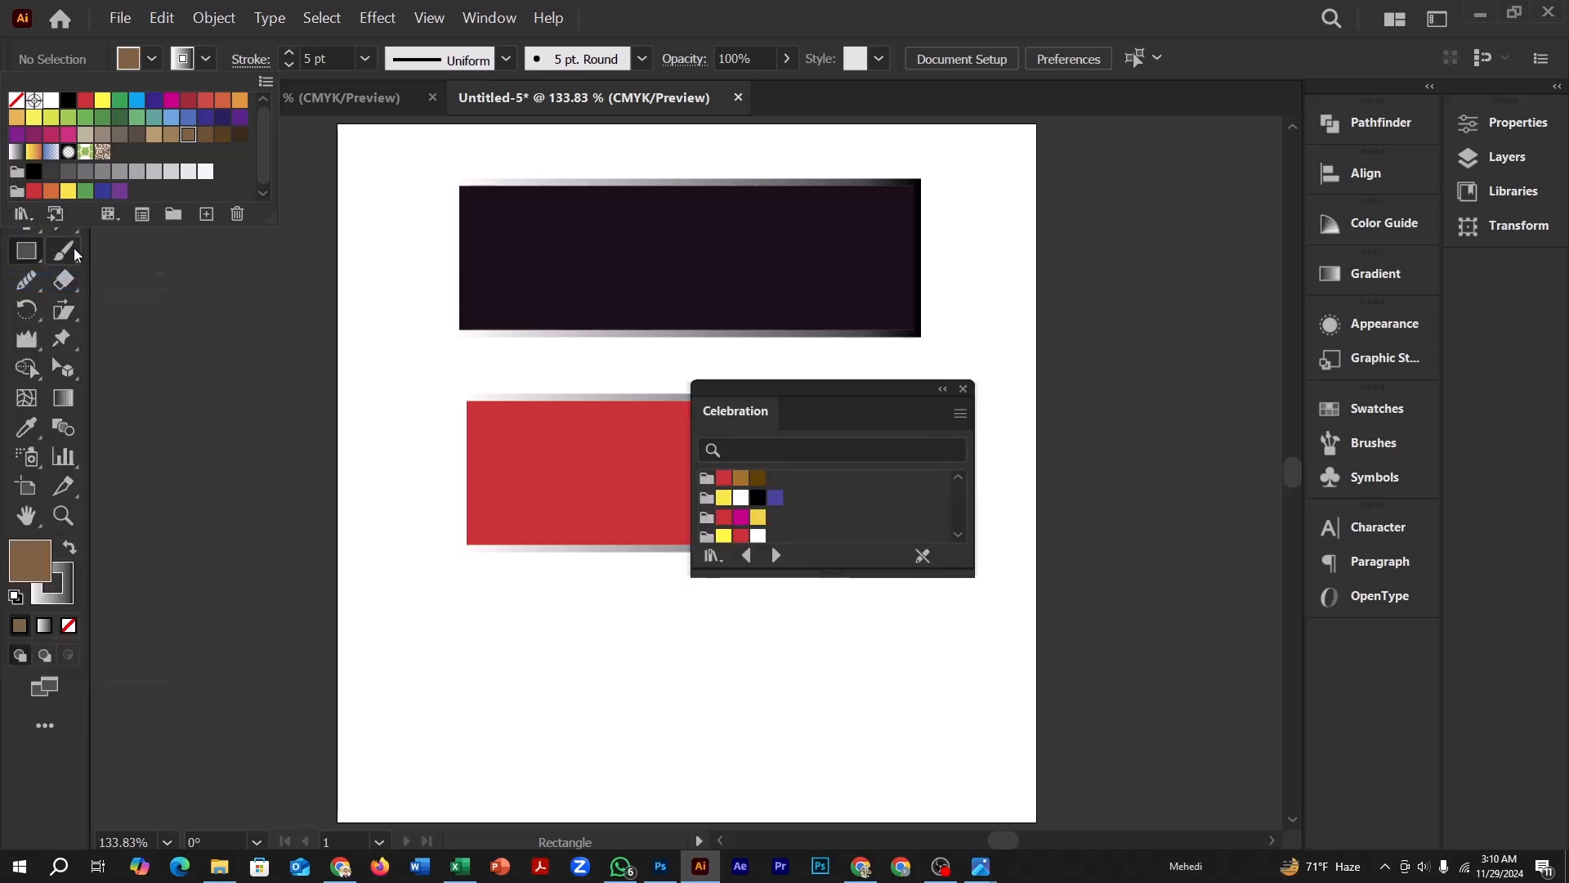
{"action": "left_click", "coordinate": [725, 489]}
{"action": "left_click", "coordinate": [740, 517]}
{"action": "left_click", "coordinate": [724, 518]}
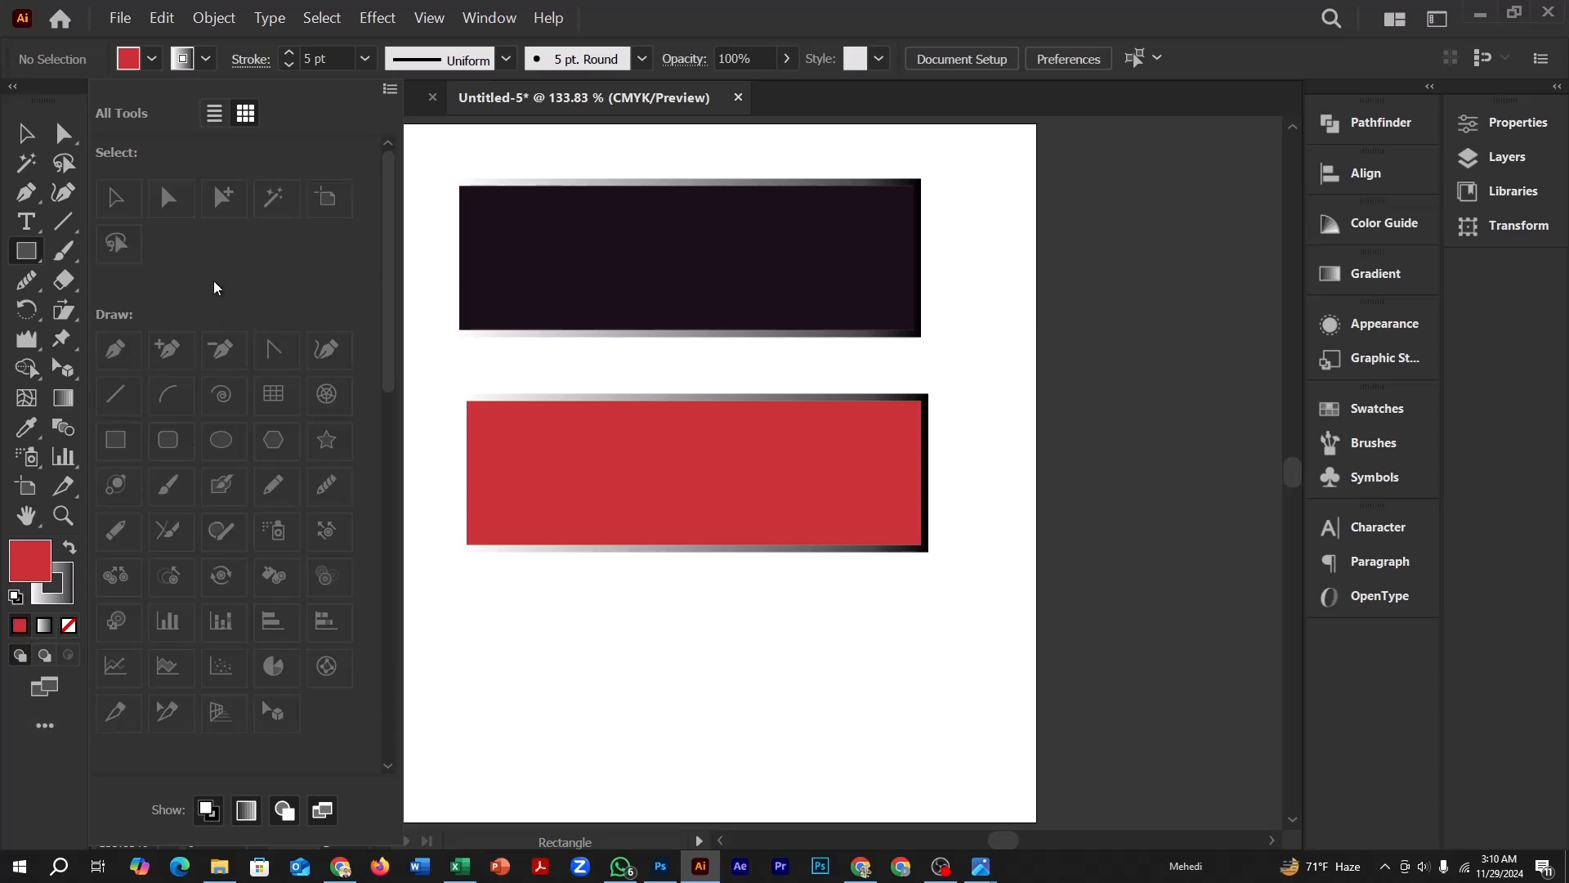
Look through the All Tools drawer, close it, and toggle the toolbar to a single column and back to two
{"action": "scroll", "coordinate": [219, 392], "scroll_direction": "down", "scroll_amount": 10}
{"action": "scroll", "coordinate": [223, 410], "scroll_direction": "up", "scroll_amount": 10}
{"action": "left_click", "coordinate": [13, 93]}
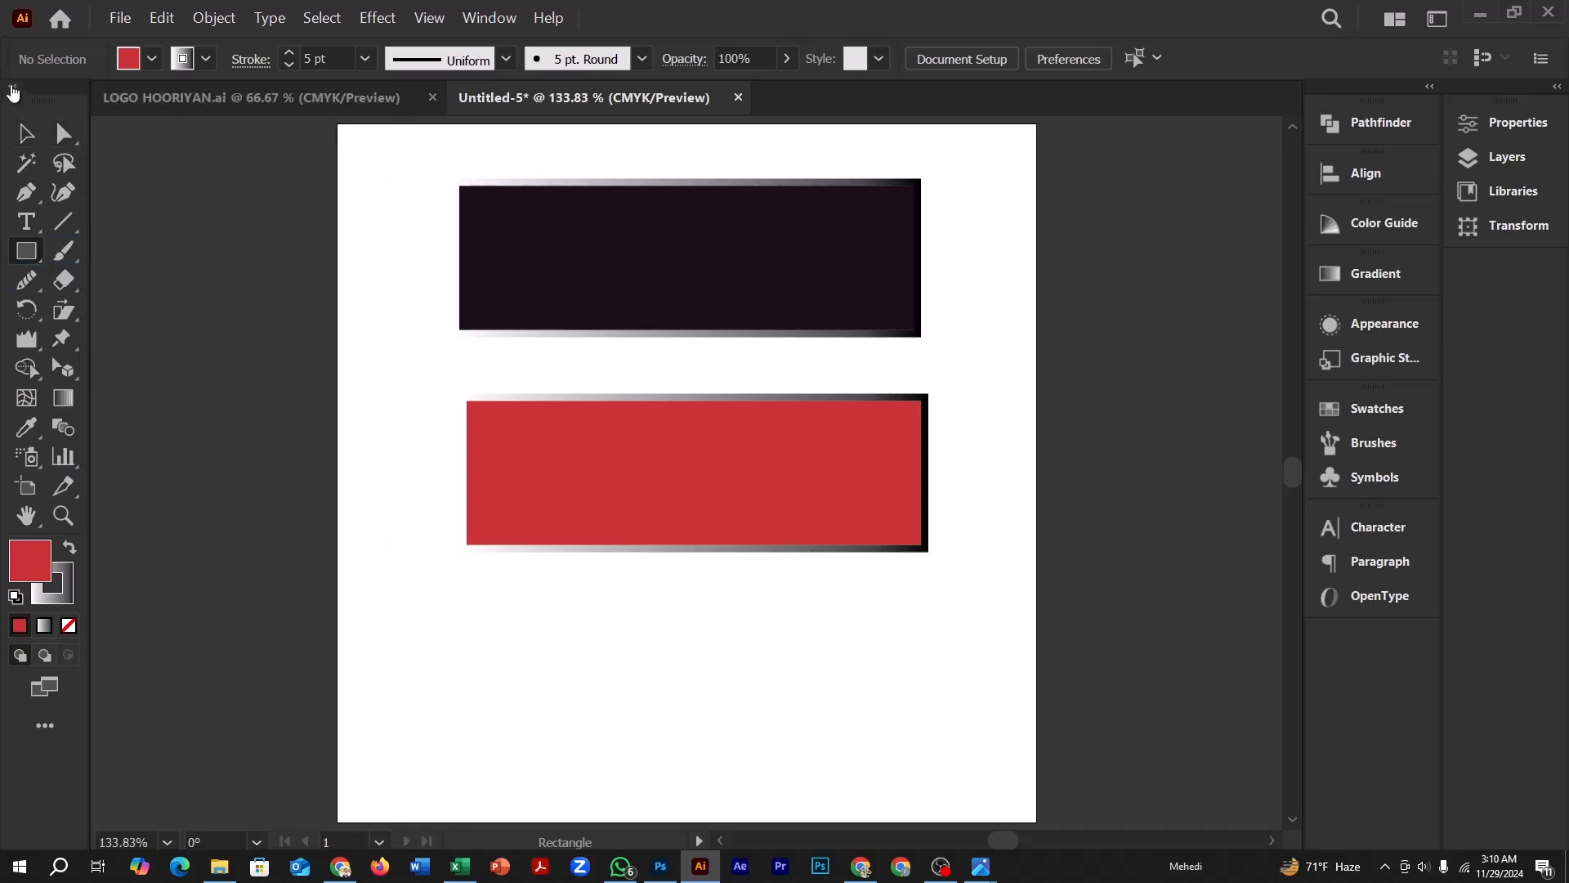
{"action": "left_click", "coordinate": [12, 88]}
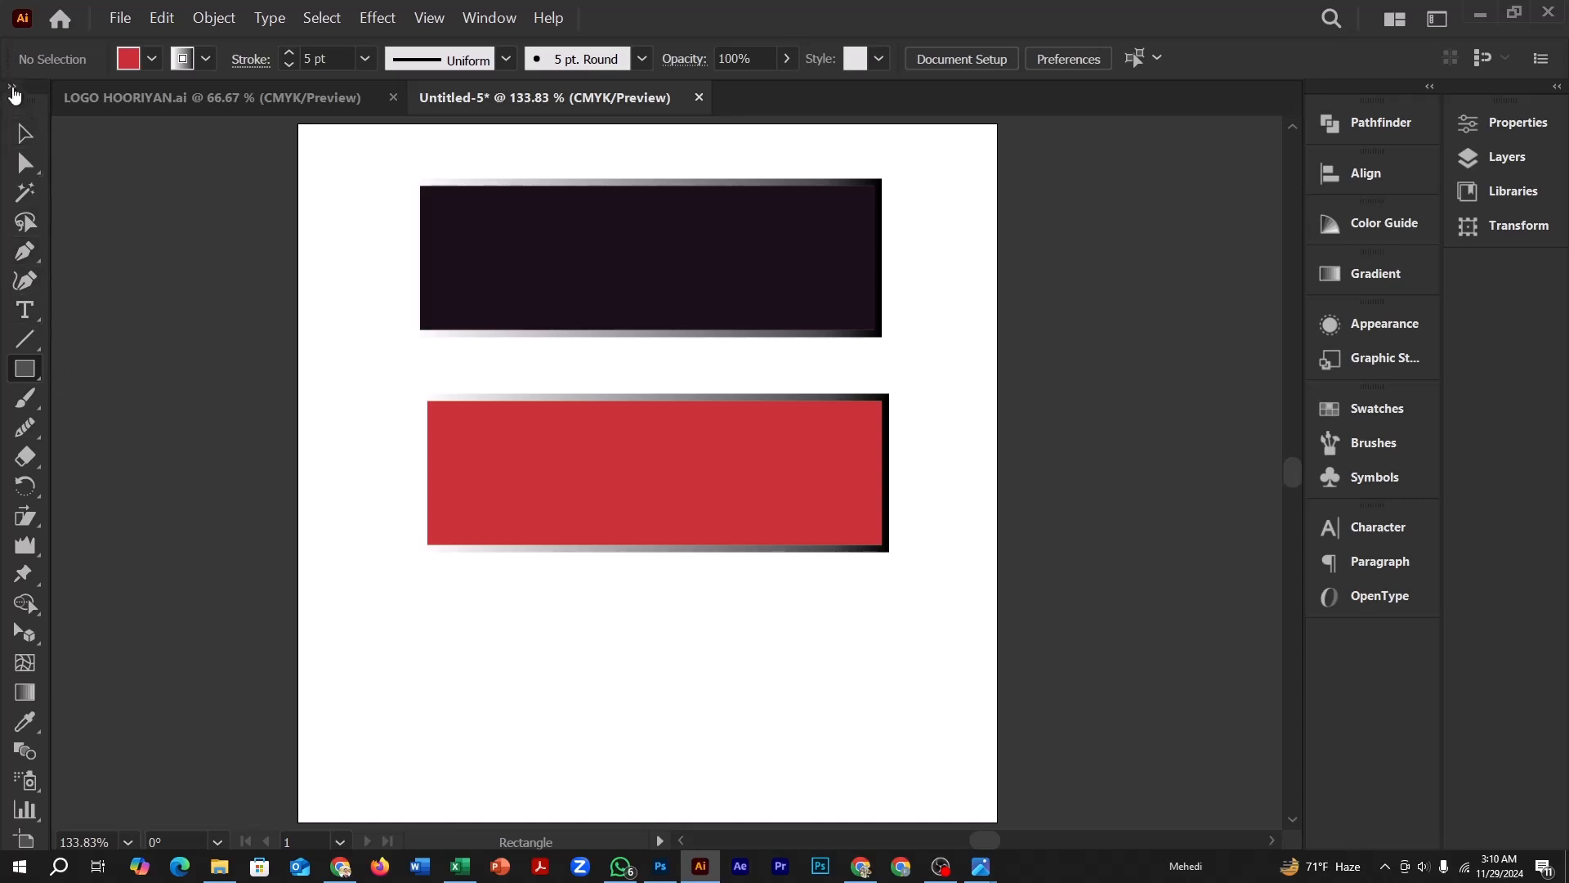
{"action": "left_click", "coordinate": [13, 89]}
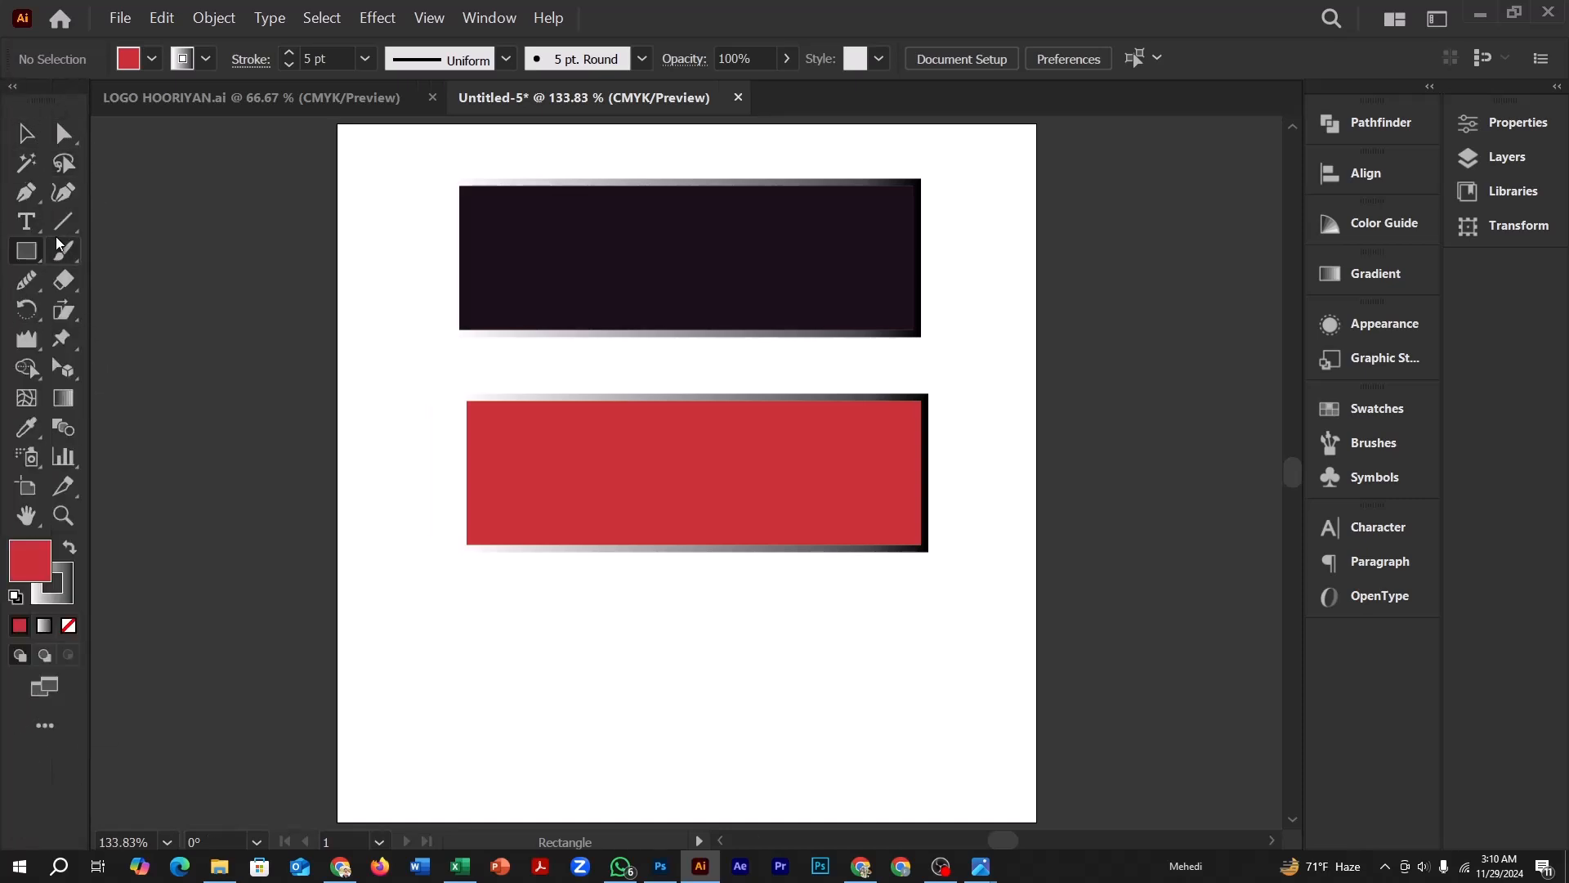
Look through the All Tools drawer and switch the toolbar to the Basic tool set
{"action": "left_click", "coordinate": [45, 725]}
{"action": "scroll", "coordinate": [262, 364], "scroll_direction": "down", "scroll_amount": 5}
{"action": "scroll", "coordinate": [306, 342], "scroll_direction": "up", "scroll_amount": 5}
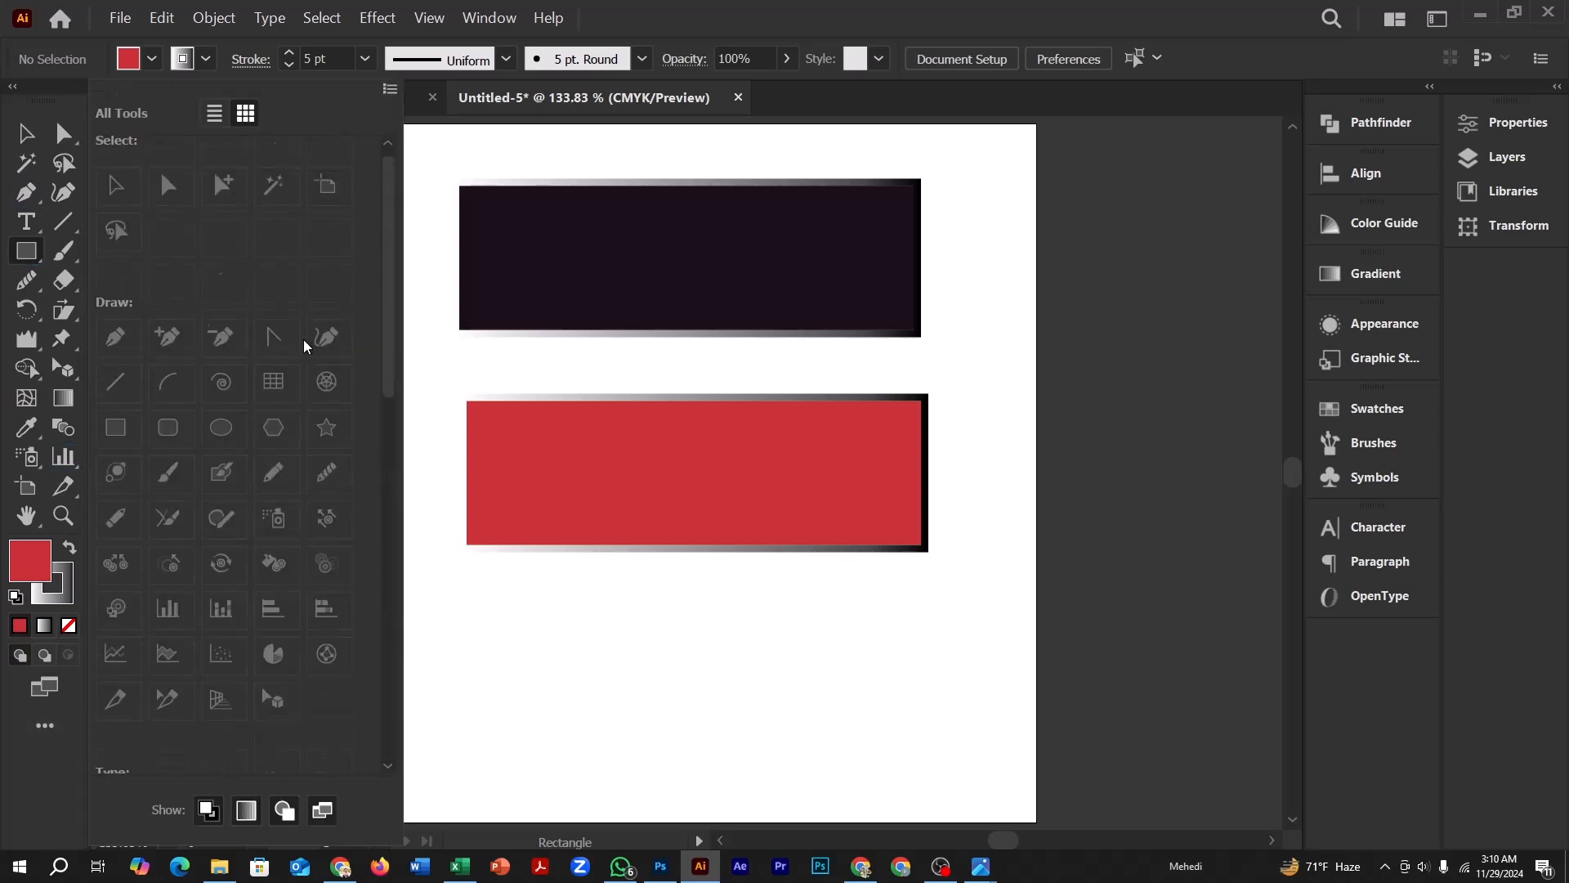
{"action": "left_click", "coordinate": [391, 90]}
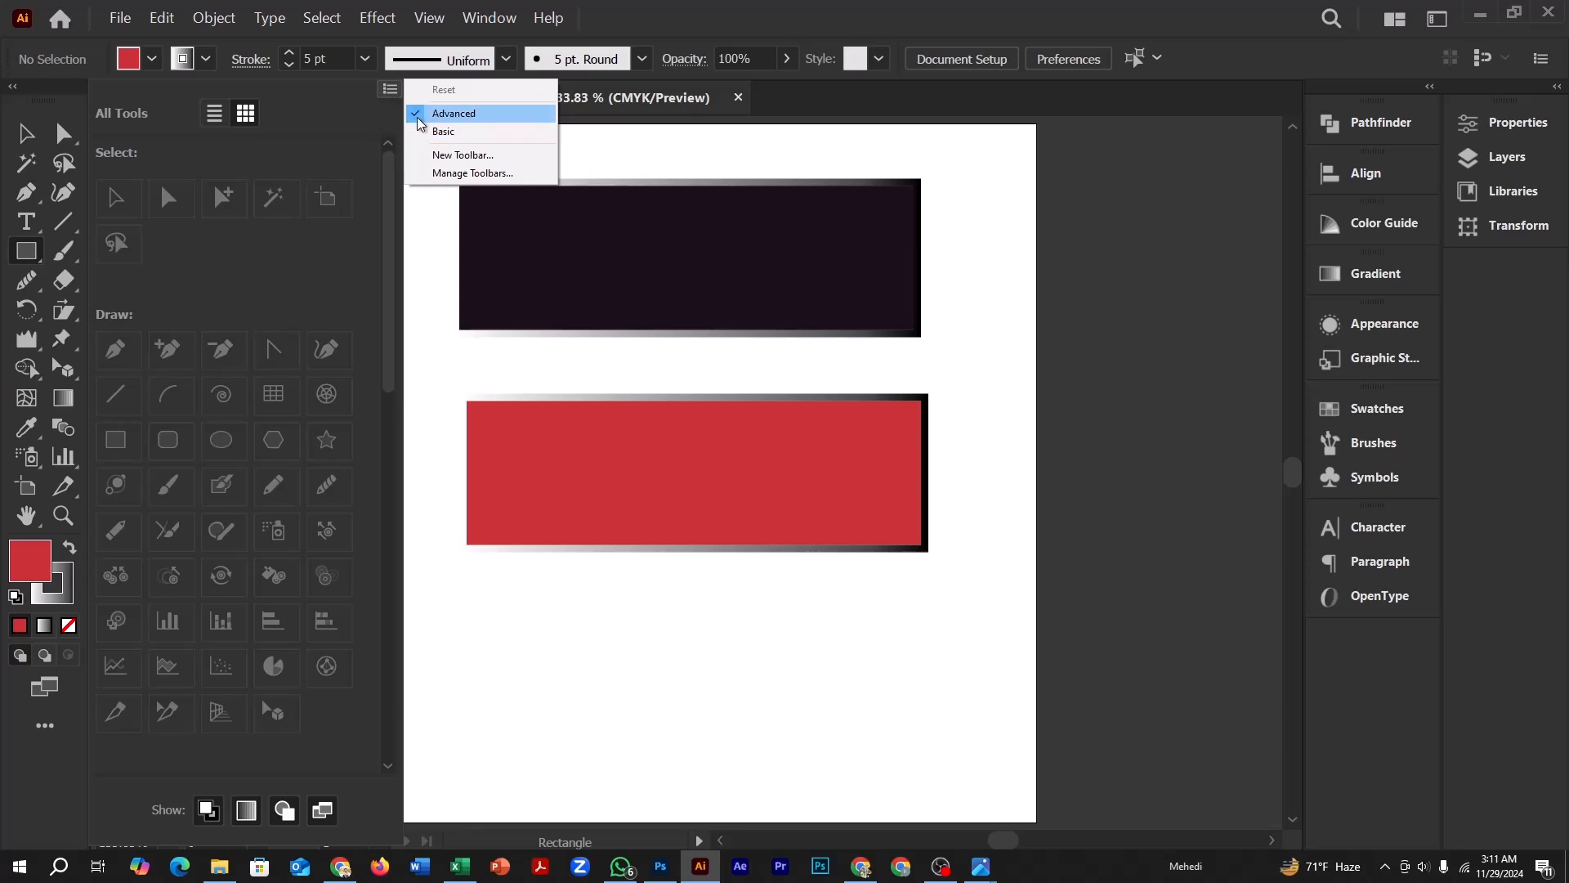
{"action": "left_click", "coordinate": [442, 133]}
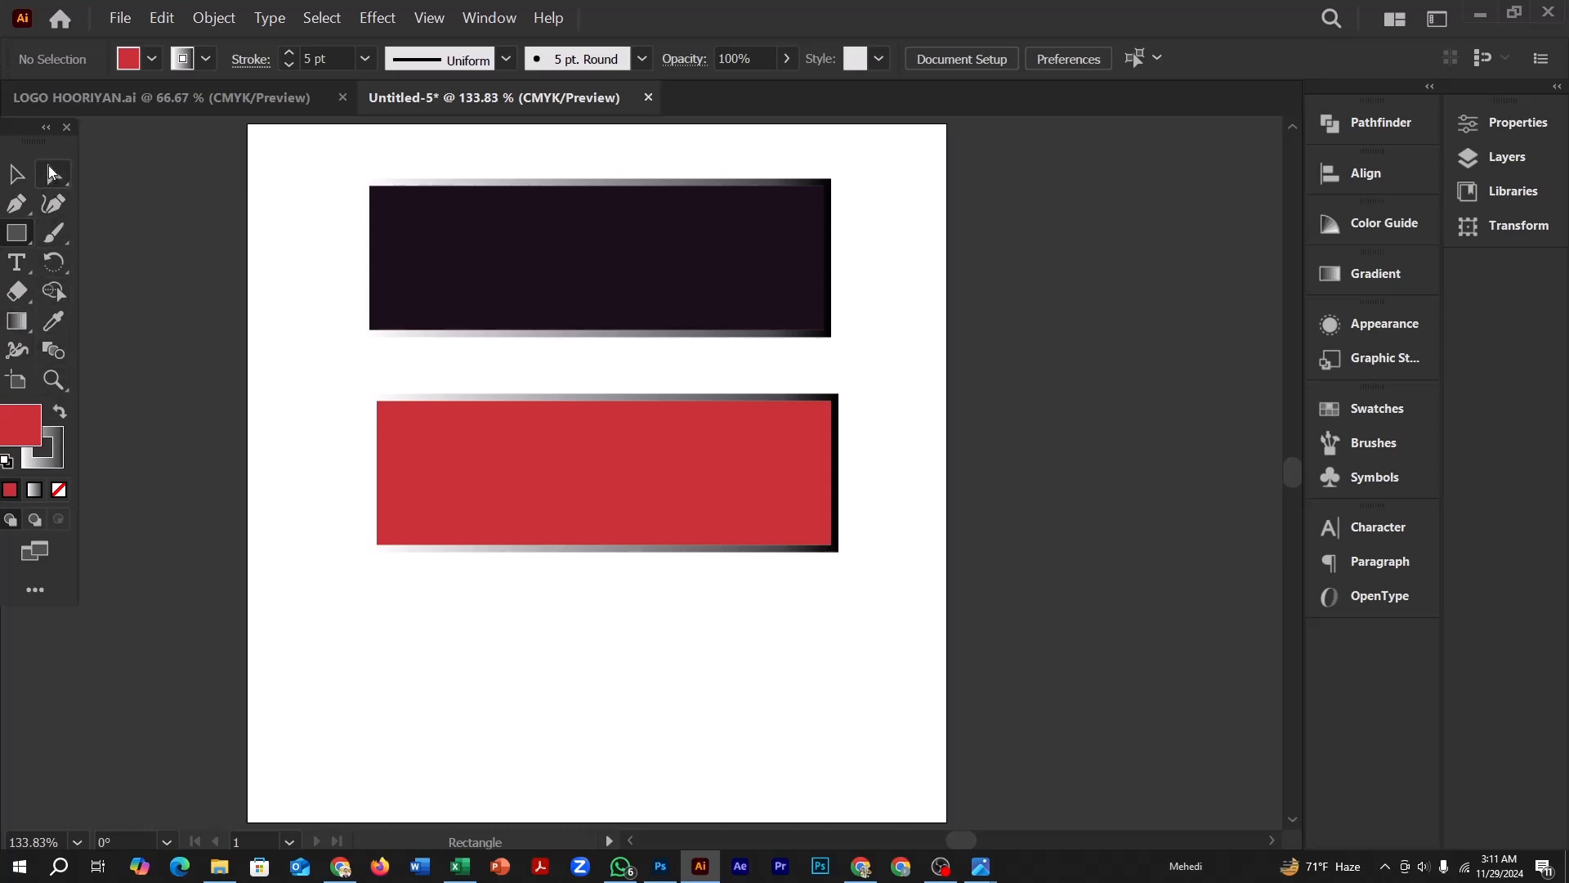
Switch the toolbar back to the Advanced tool set
{"action": "left_click", "coordinate": [35, 589]}
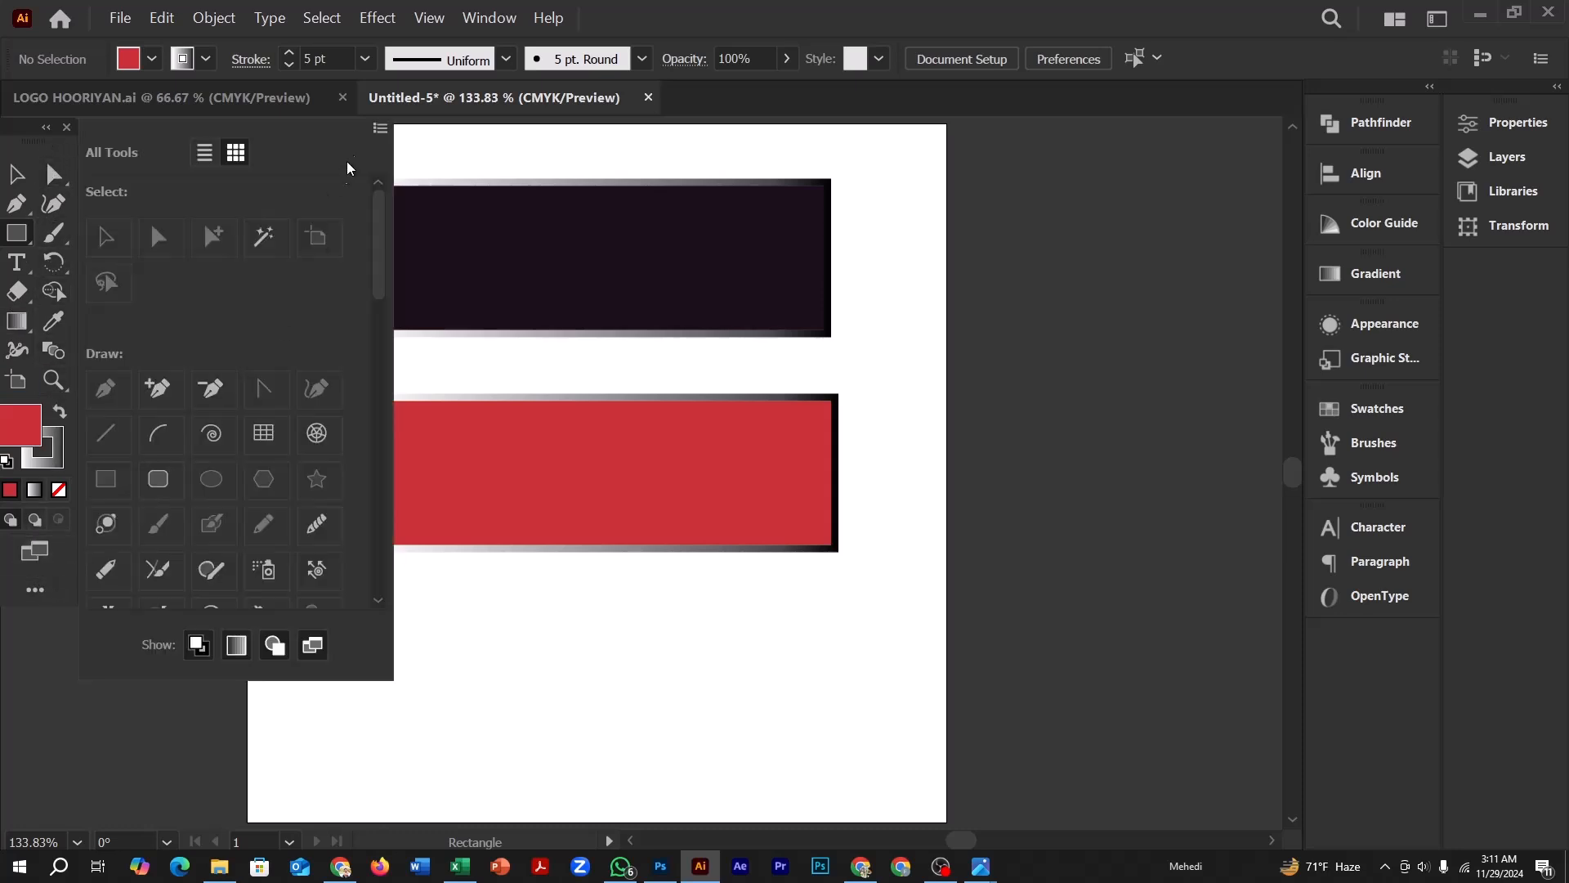
{"action": "left_click", "coordinate": [378, 130]}
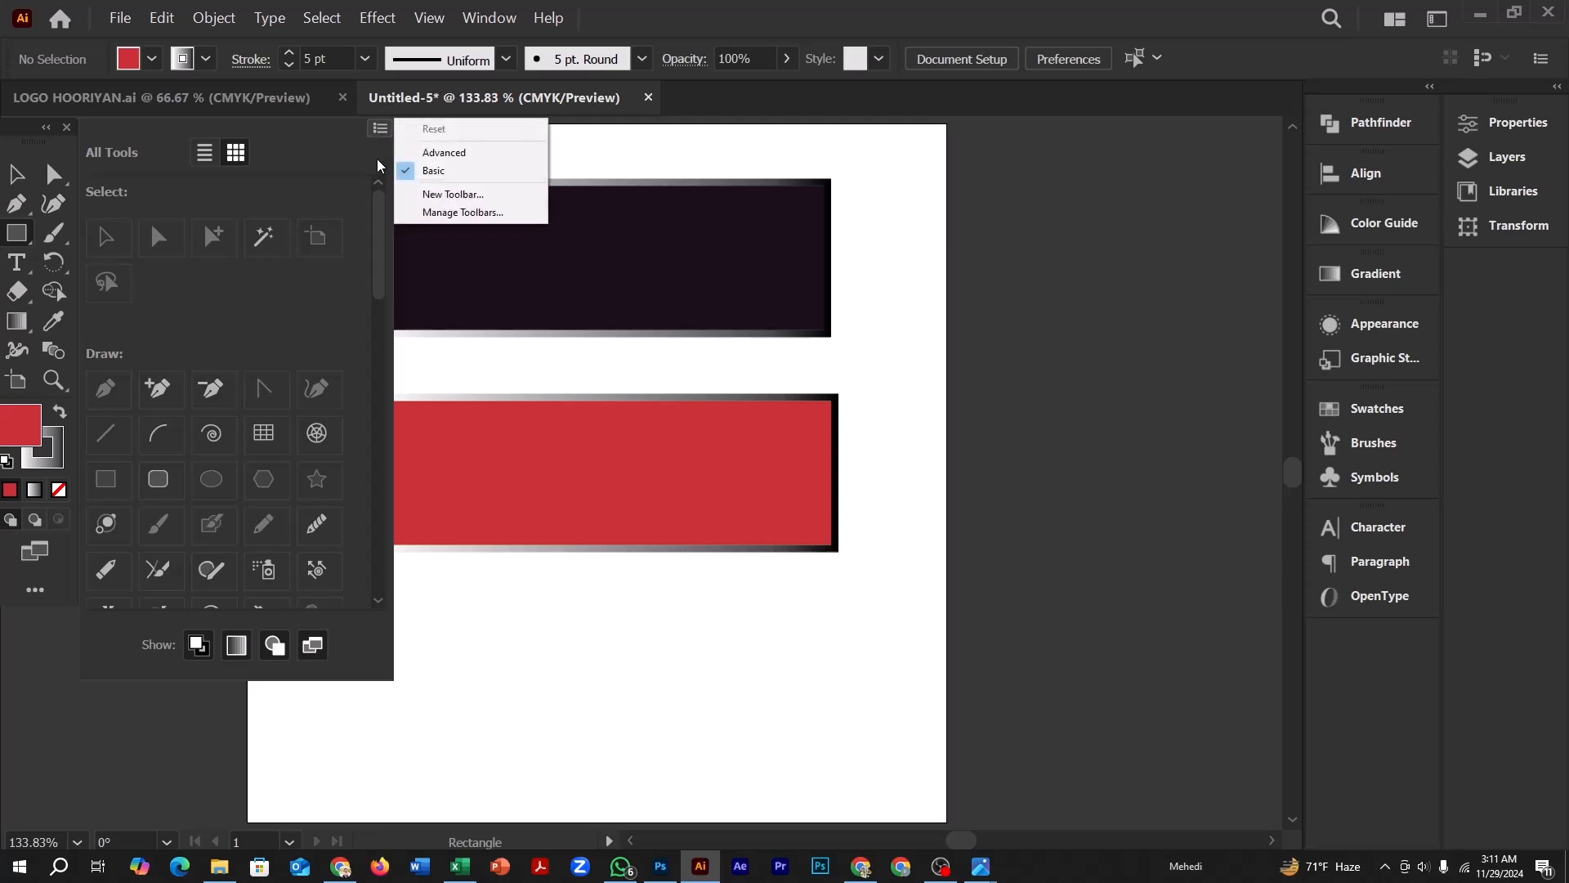
{"action": "left_click", "coordinate": [442, 155]}
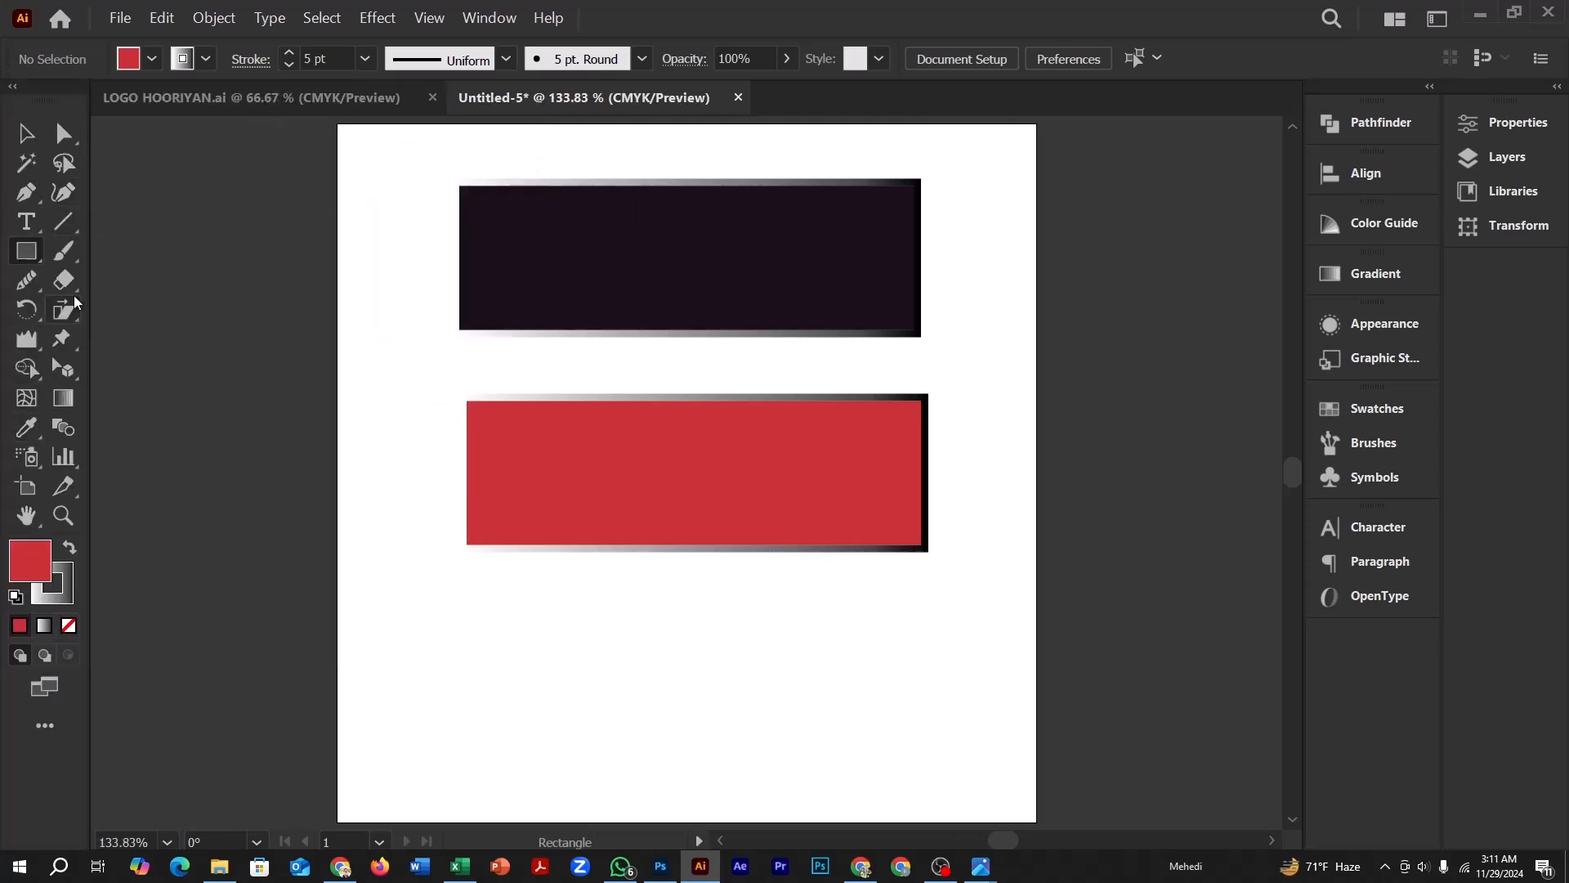
Examine the tool categories in the All Tools drawer, from selection and drawing to paint and modify tools, and close it
{"action": "left_click", "coordinate": [53, 719]}
{"action": "scroll", "coordinate": [207, 371], "scroll_direction": "down", "scroll_amount": 5}
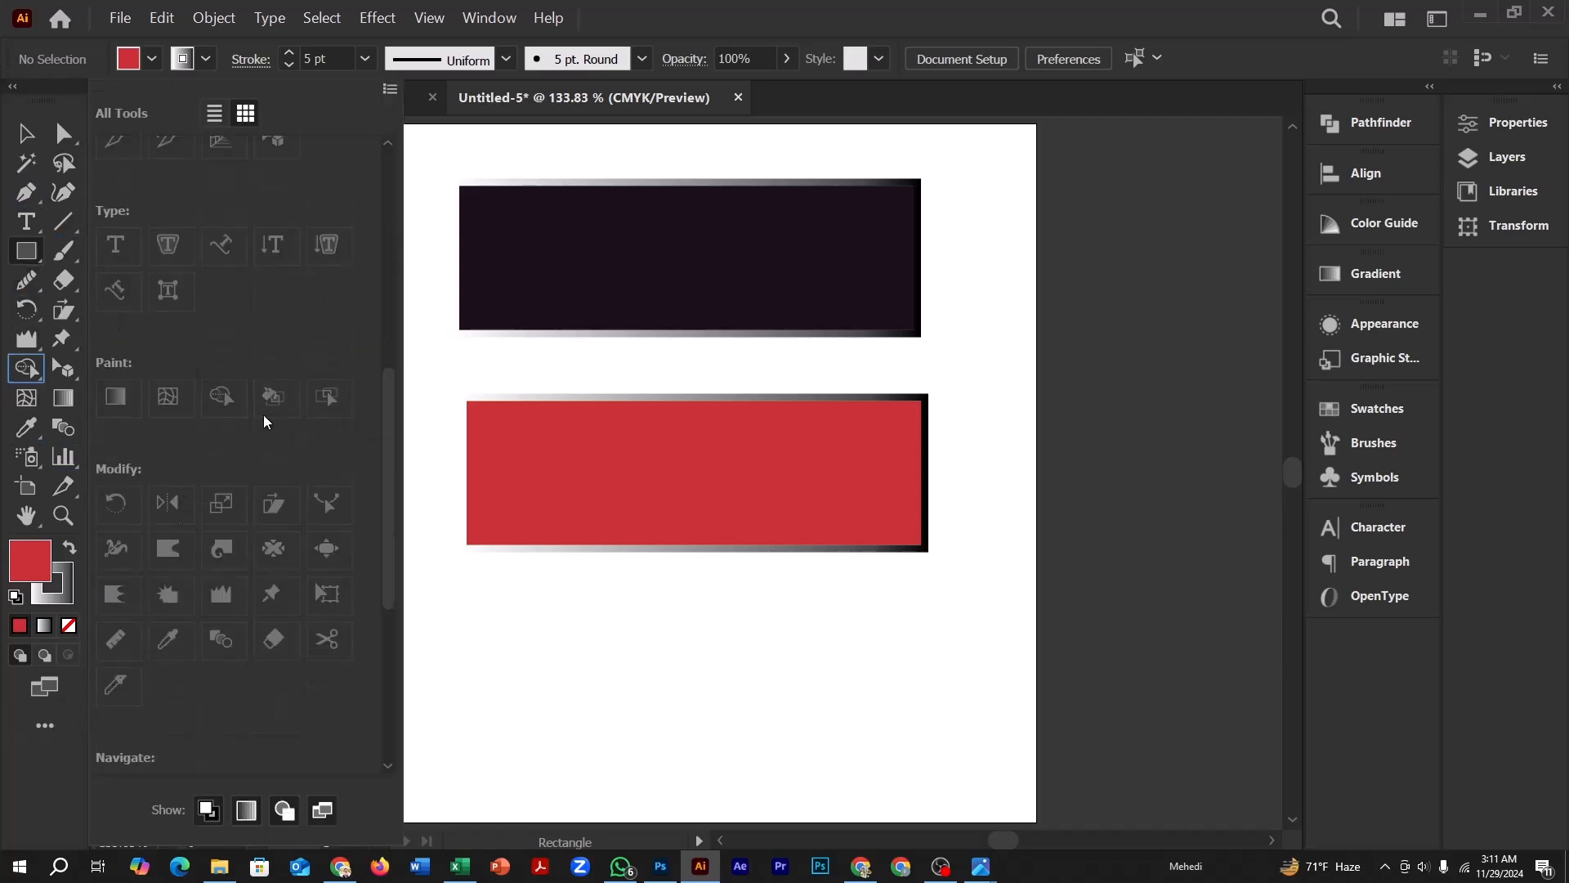
{"action": "left_click", "coordinate": [48, 724]}
{"action": "scroll", "coordinate": [250, 531], "scroll_direction": "down", "scroll_amount": 5}
{"action": "scroll", "coordinate": [198, 482], "scroll_direction": "up", "scroll_amount": 12}
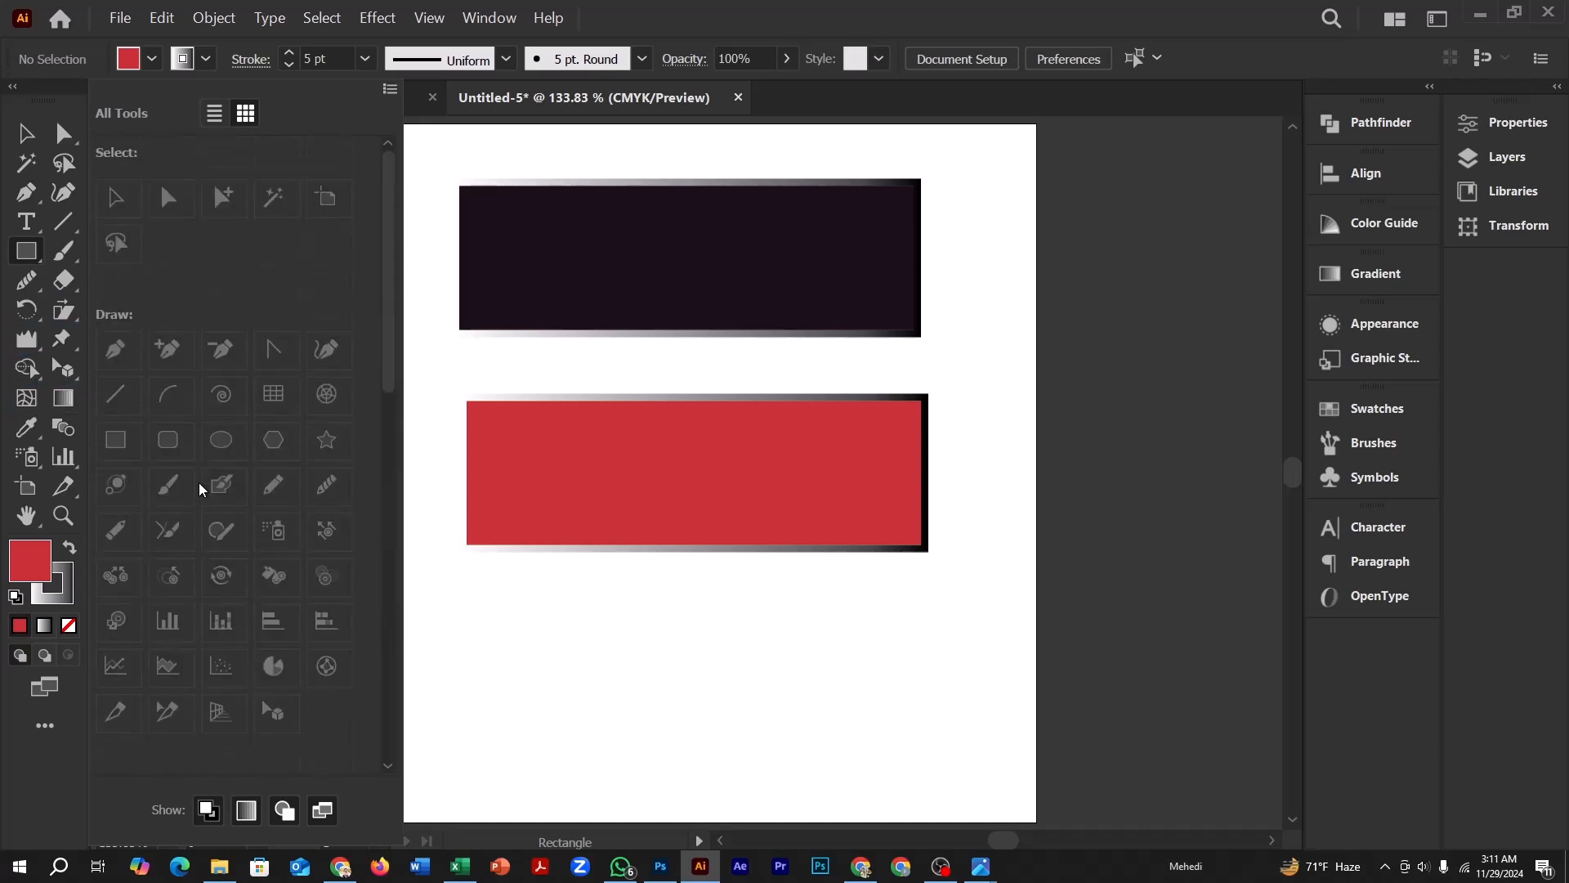
{"action": "left_click", "coordinate": [81, 214]}
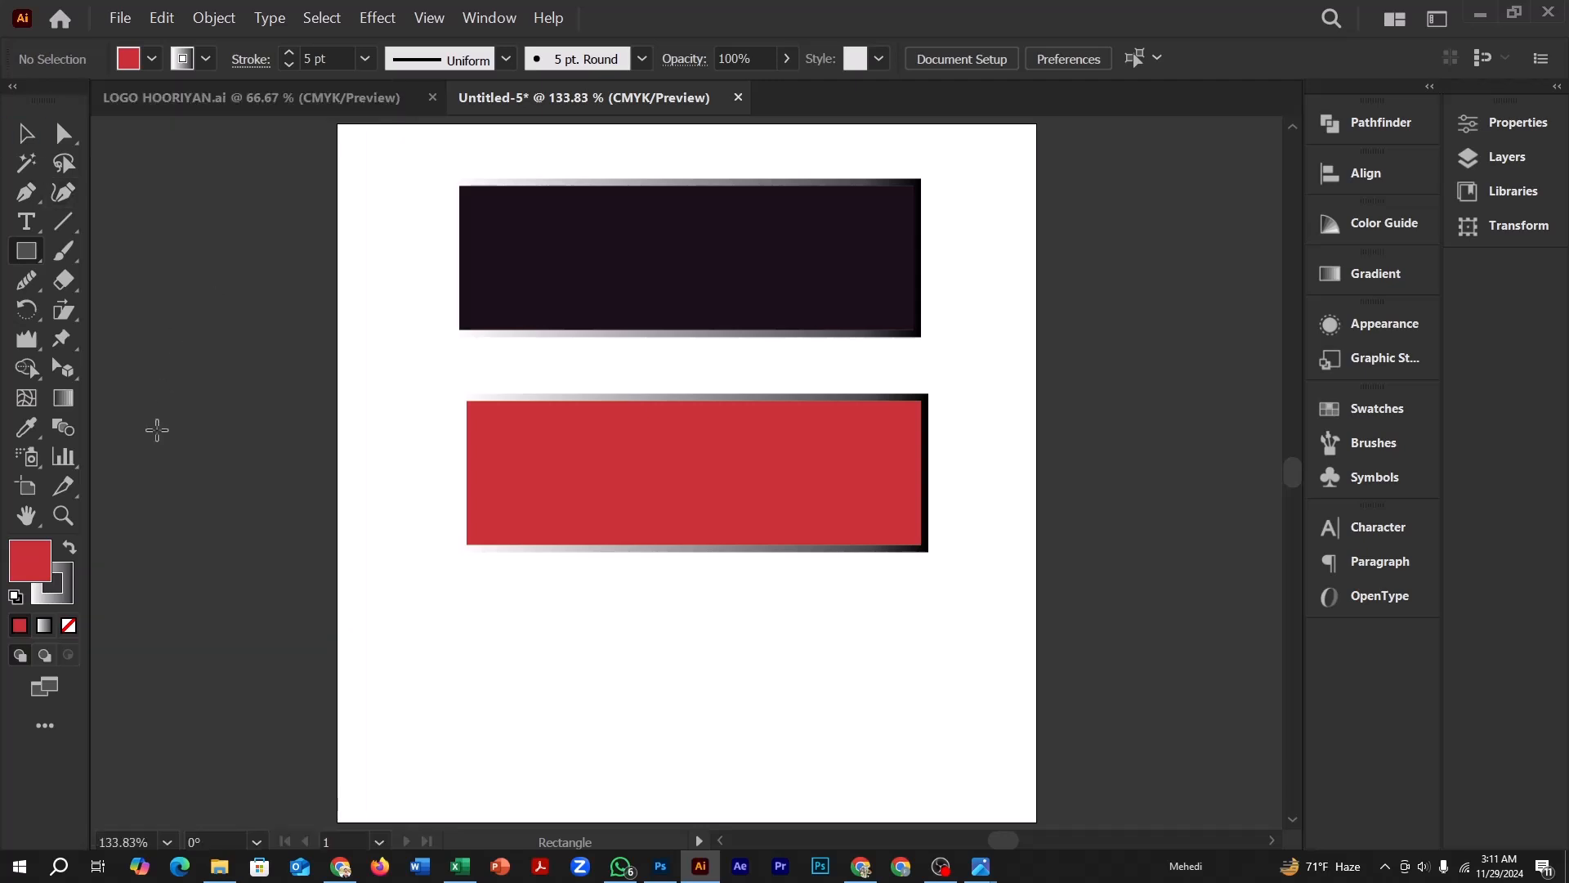